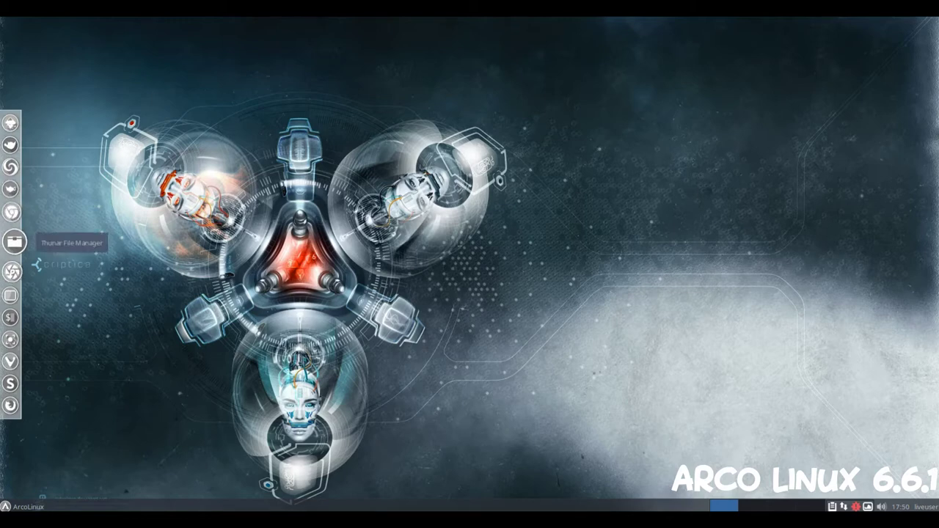
Step: Launch Thunar from the left dock to show the liveuser home folder and its eight subfolders
click(14, 242)
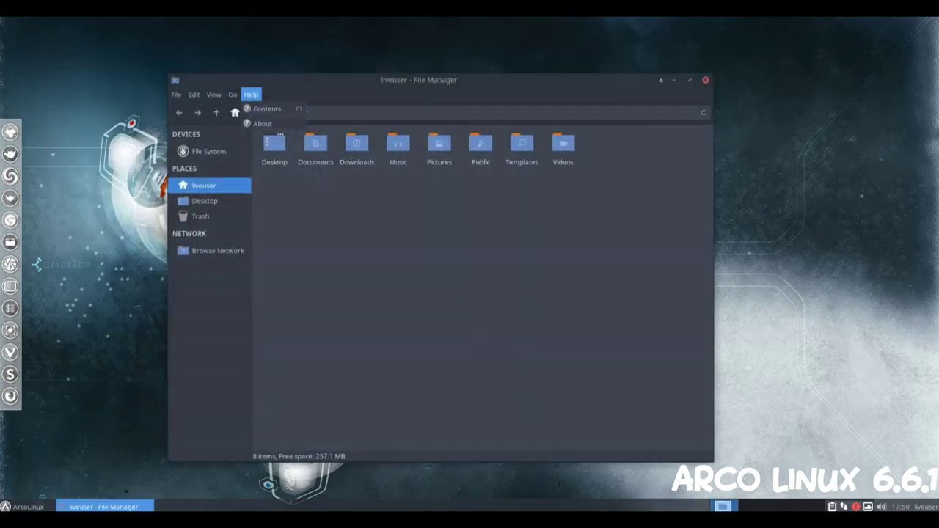
Step: Check Thunar 1.6.14's About authors, documenters and artwork credits, then close Thunar
click(272, 110)
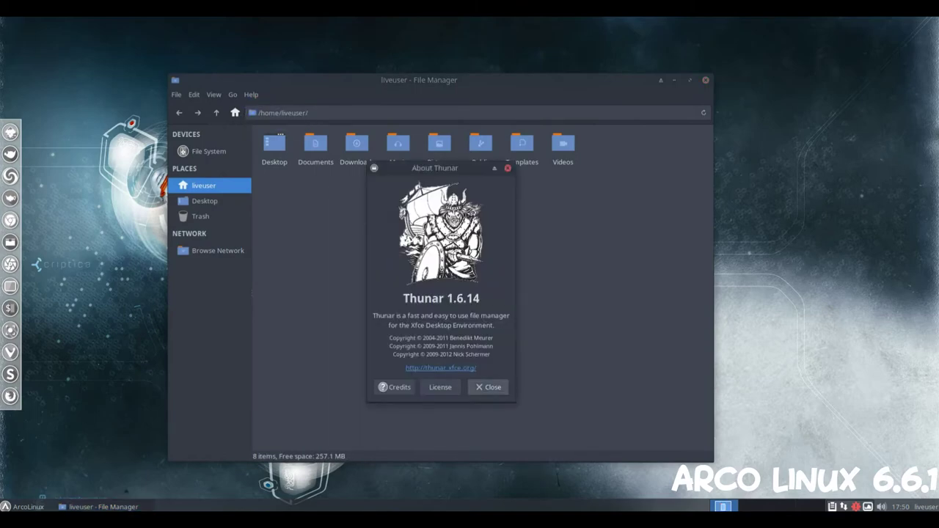
click(394, 386)
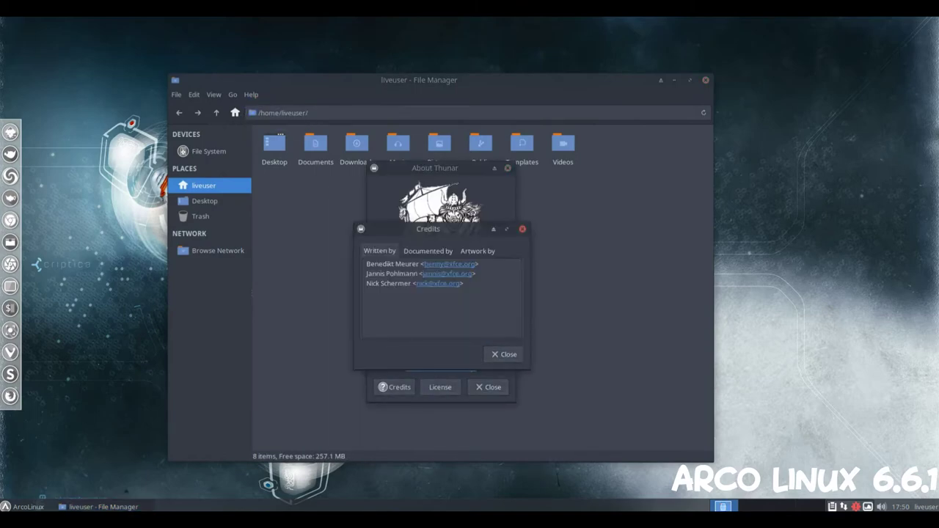
key(ctrl+Page_Down)
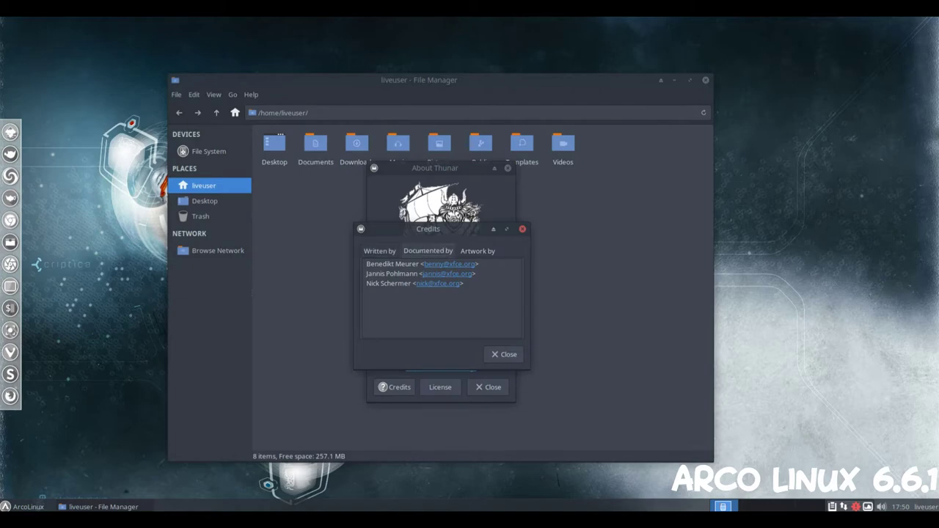
key(ctrl+Page_Down)
key(Escape)
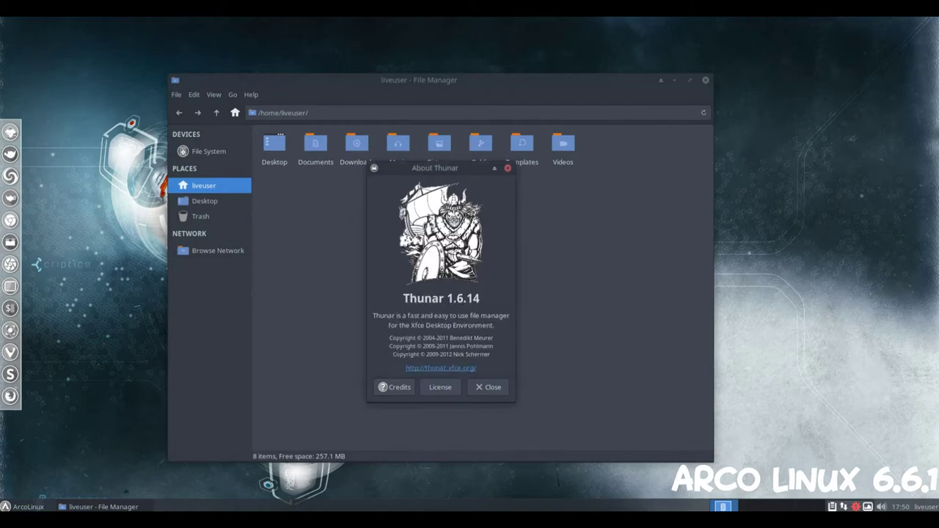
key(Escape)
key(ctrl+w)
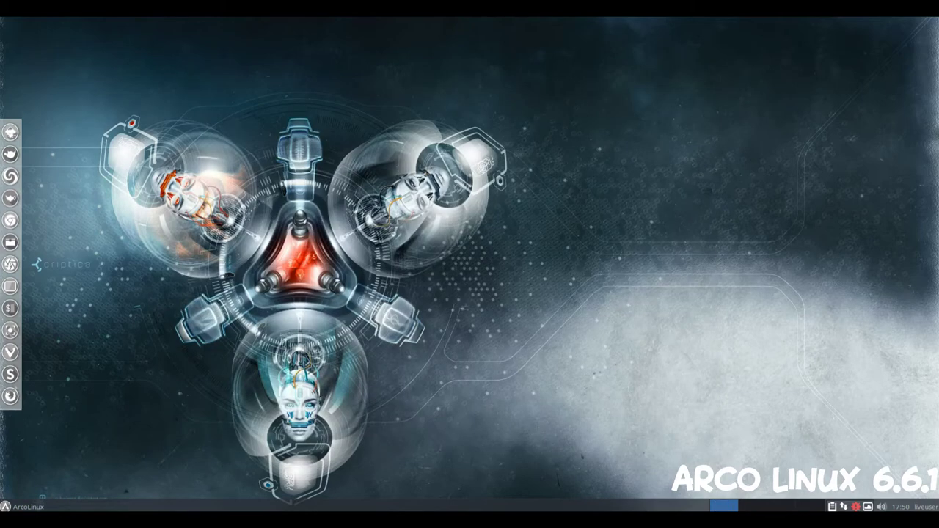
Step: Open the Whisker Menu and browse the Accessories apps down to Xfburn and back up
key(super)
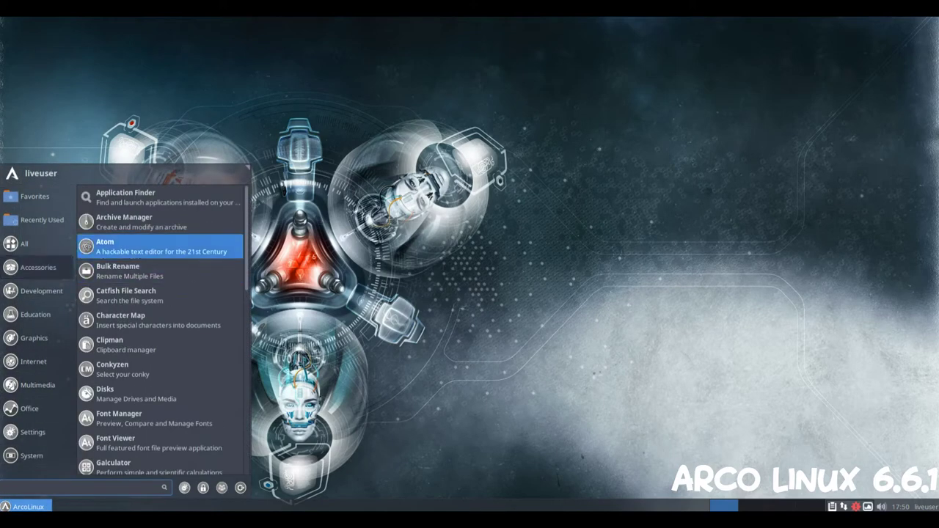
scroll(161, 330, down, 2)
scroll(161, 330, down, 1)
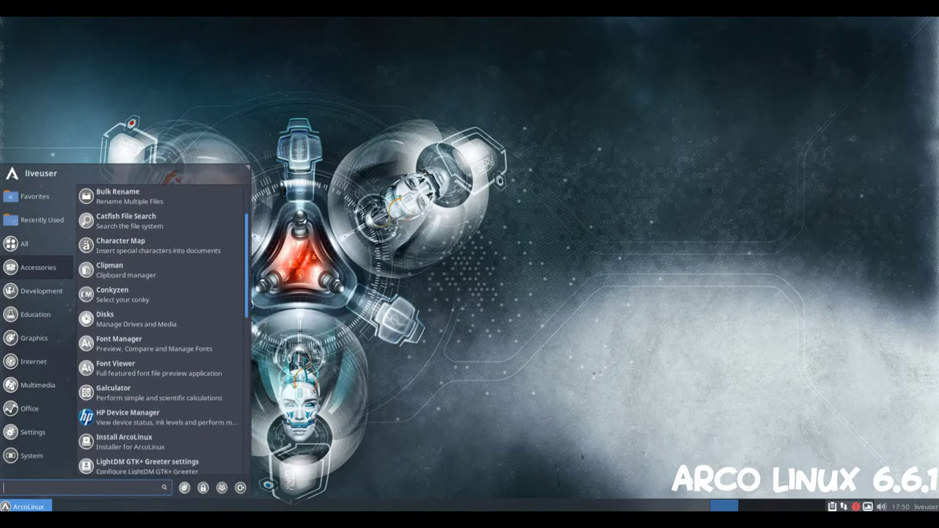
scroll(161, 330, down, 1)
scroll(161, 330, down, 3)
scroll(161, 330, down, 3)
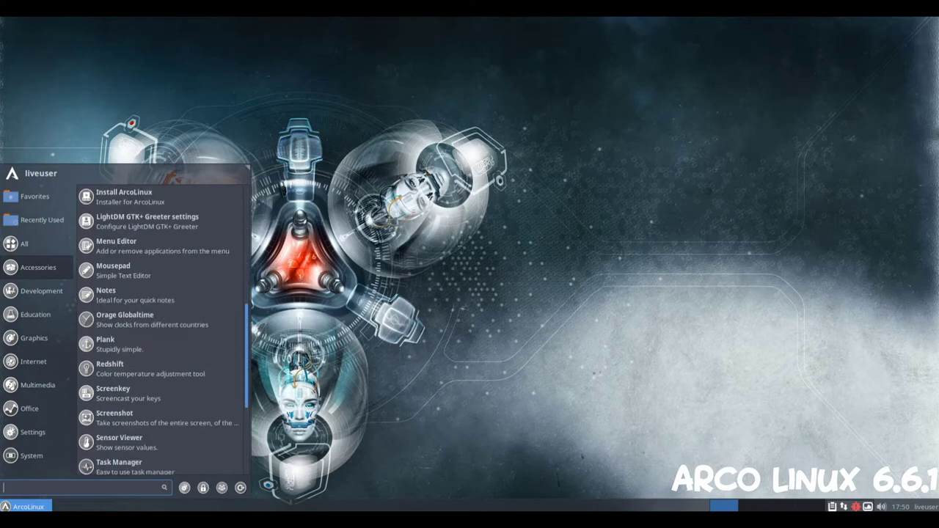
scroll(161, 330, up, 1)
scroll(161, 330, down, 2)
scroll(161, 330, down, 1)
scroll(162, 330, down, 1)
scroll(161, 330, down, 2)
scroll(162, 330, down, 1)
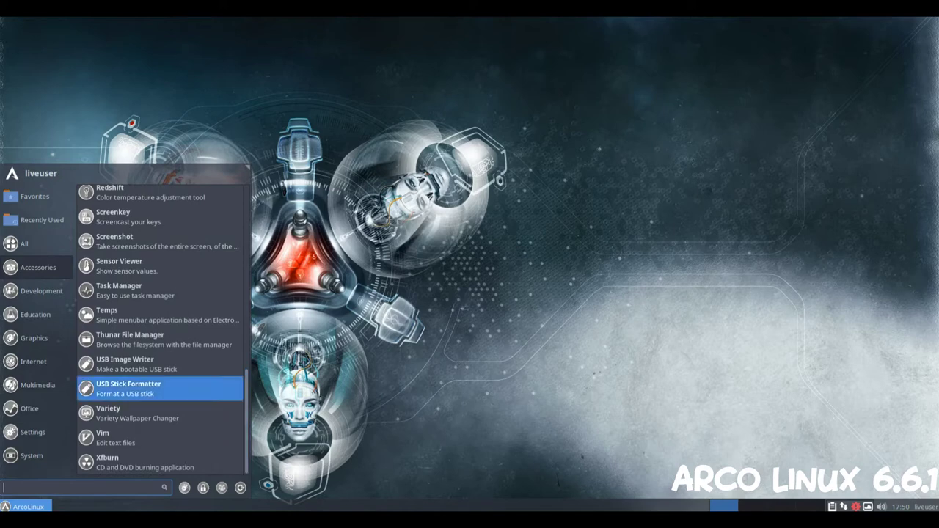
key(Up)
key(Up)
key(Up)
key(Up)
key(Up)
key(Up)
key(Up)
key(Up)
key(Up)
key(Up)
key(Up)
key(Up)
key(Up)
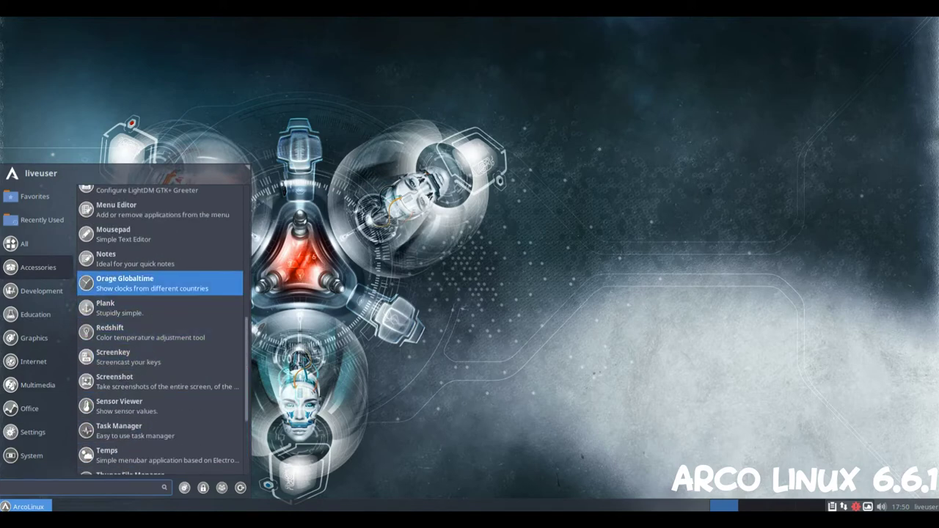
key(Up)
key(Up)
key(Up)
key(Up)
key(Up)
key(Up)
key(Up)
key(Up)
key(Up)
key(Up)
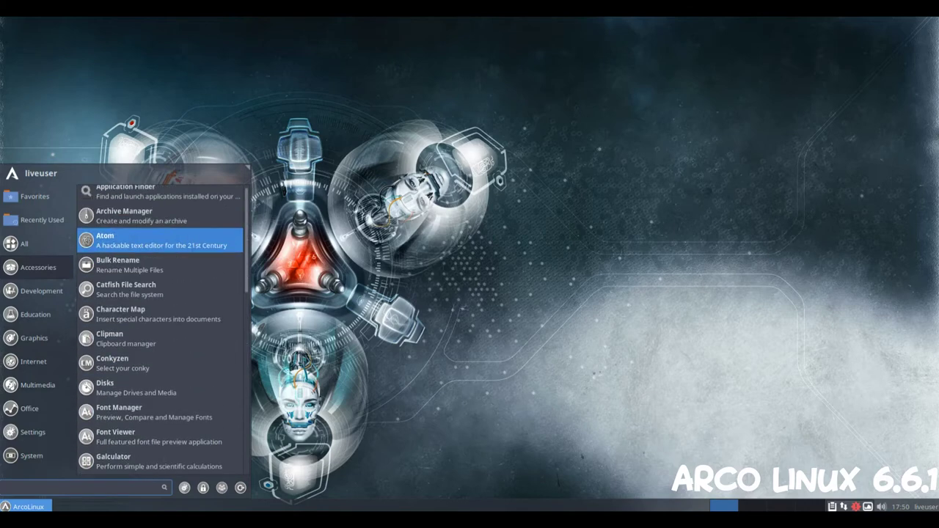
Step: Select the Development category and step down its apps from Atom to Qt Linguist
key(Left)
key(Down)
key(Right)
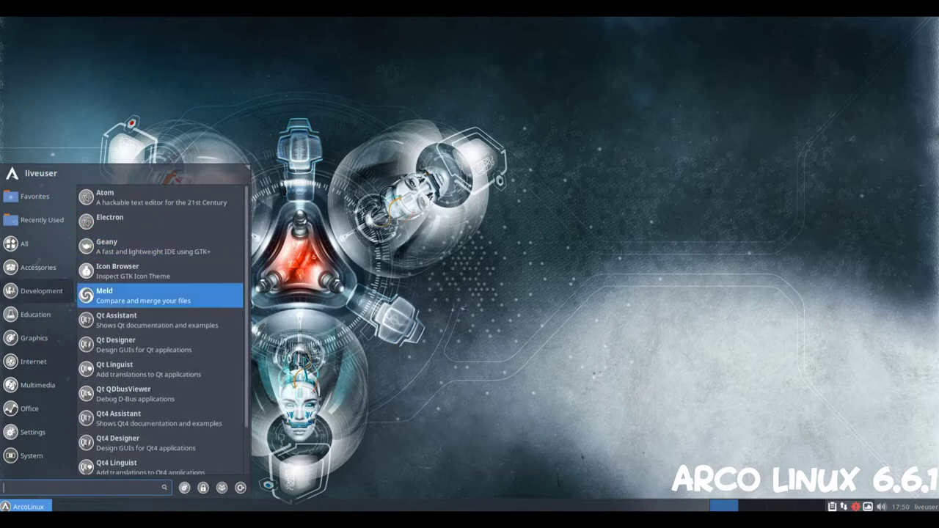
key(Up)
key(Up)
key(Up)
key(Down)
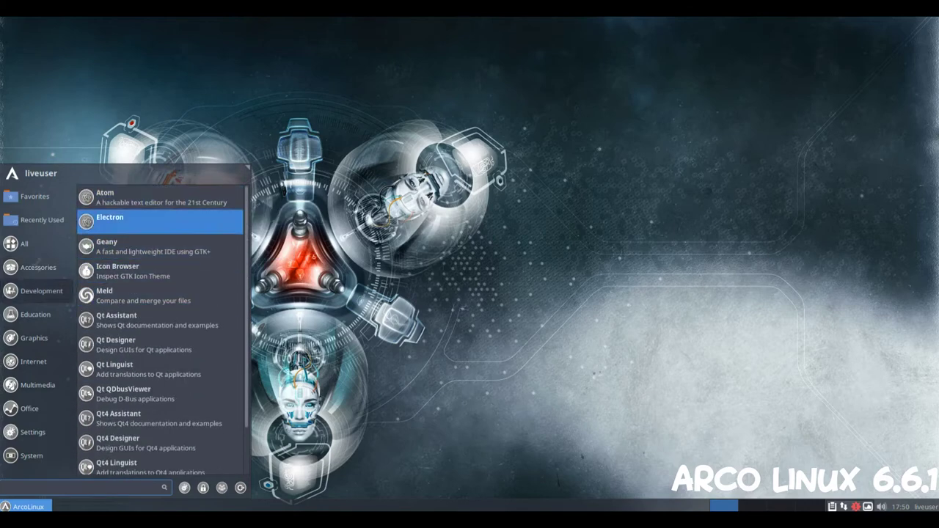
key(Down)
key(Down)
key(Down)
key(Down)
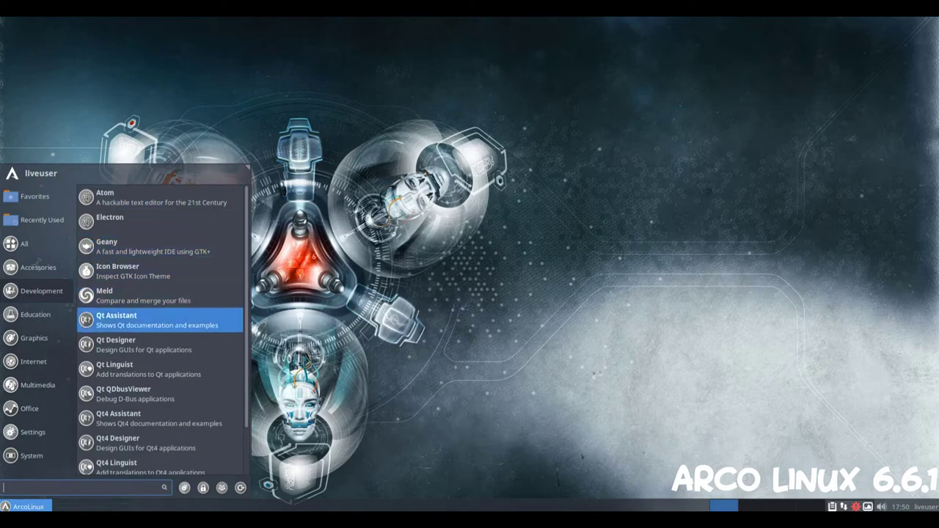
key(Down)
key(Down)
key(Down)
Step: Review the remaining Development apps through Sublime Text 3 Dev, then move to Education
key(Tab)
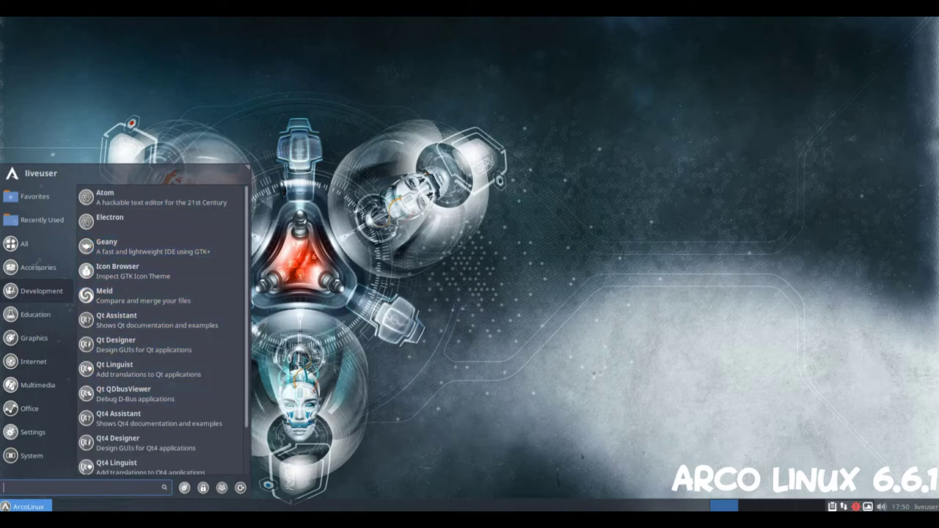
key(Up)
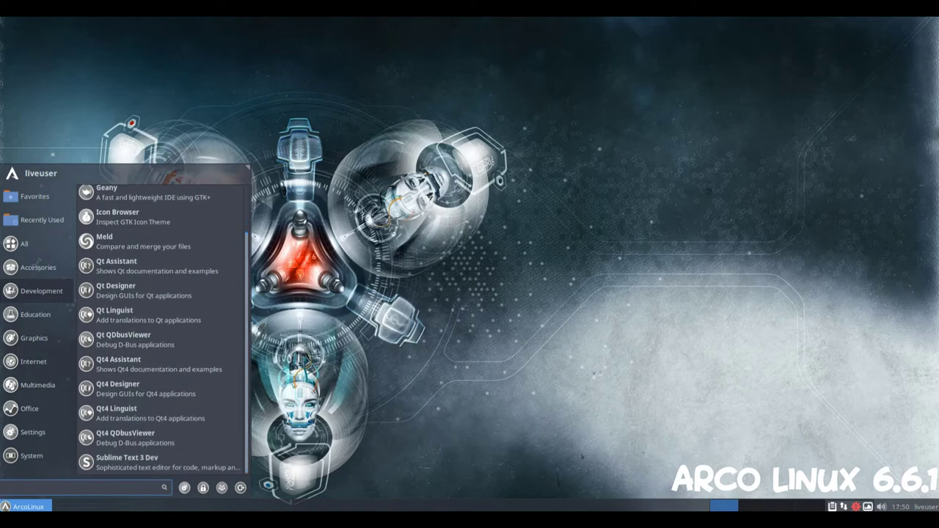
key(Up)
key(Up)
key(Up)
key(Up)
key(Up)
key(Up)
key(Up)
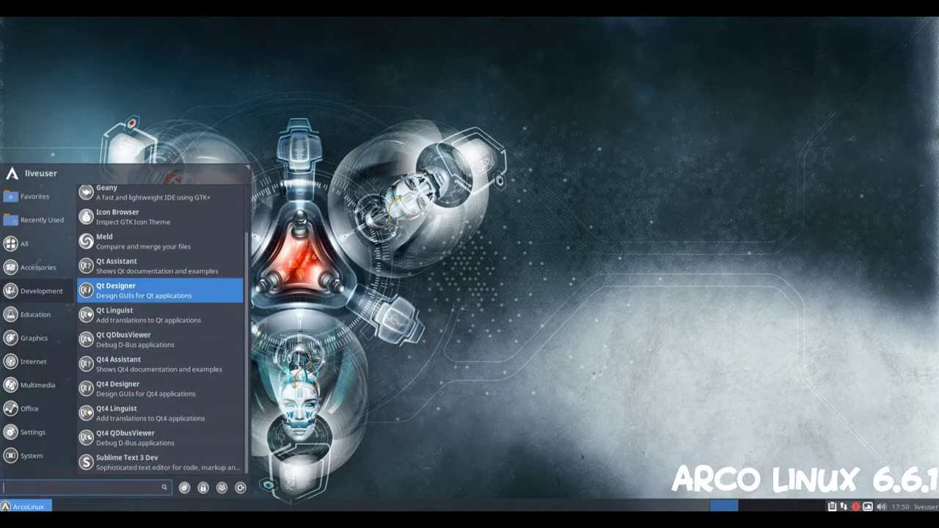
key(Down)
key(Left)
key(Down)
key(Down)
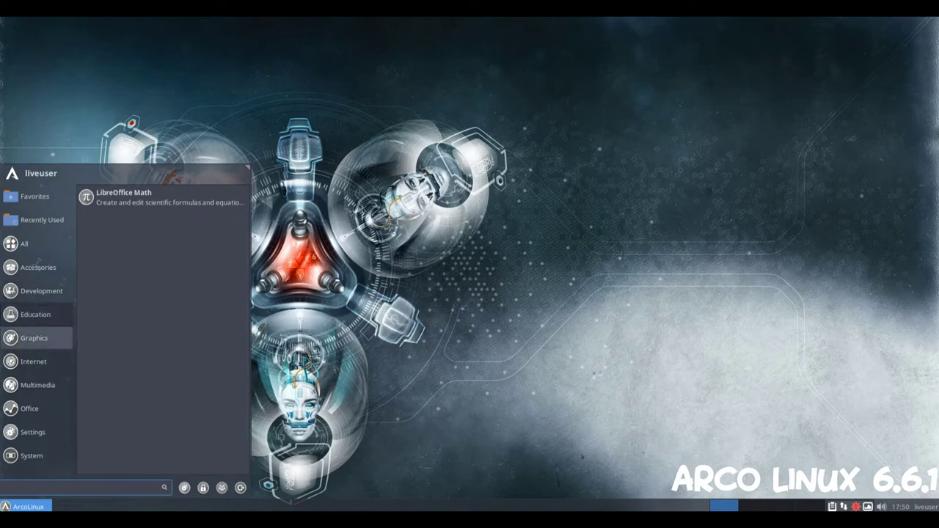
Step: Select Graphics and step through its apps from Darktable to Ristretto Image Viewer
key(Right)
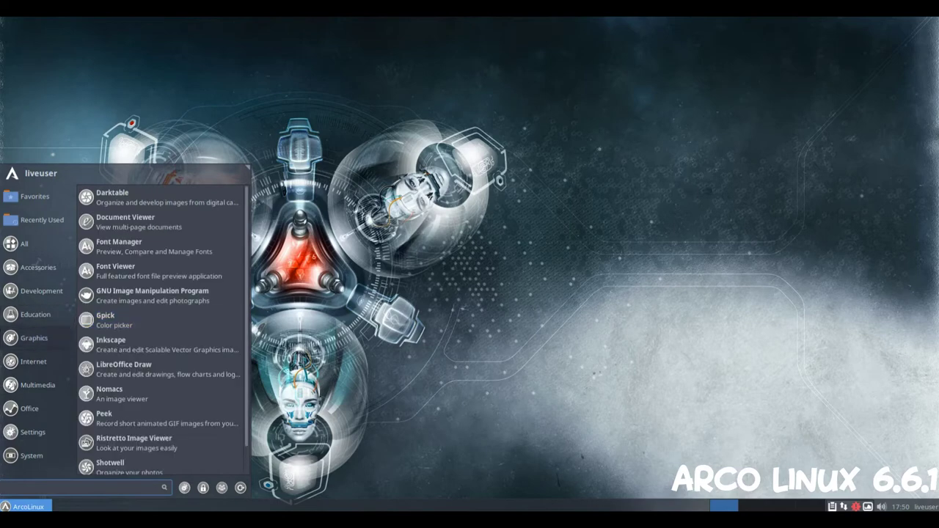
key(Down)
key(Up)
key(Up)
key(Up)
key(Up)
key(Down)
key(Down)
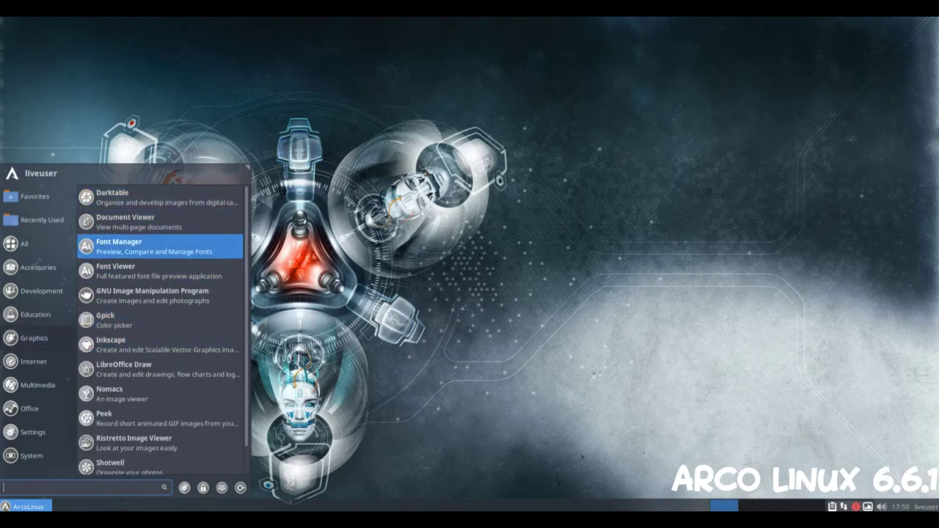
key(Down)
key(Down)
key(Down)
key(Down)
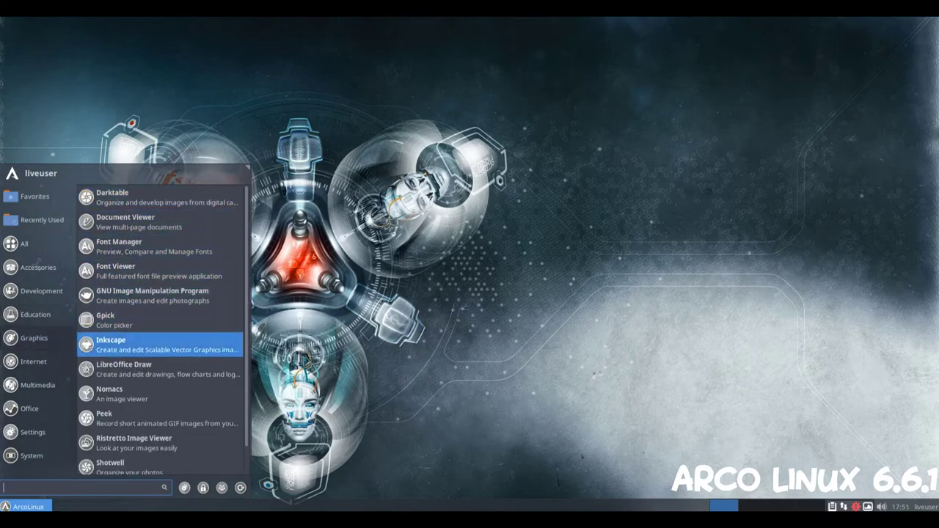
key(Down)
key(Down)
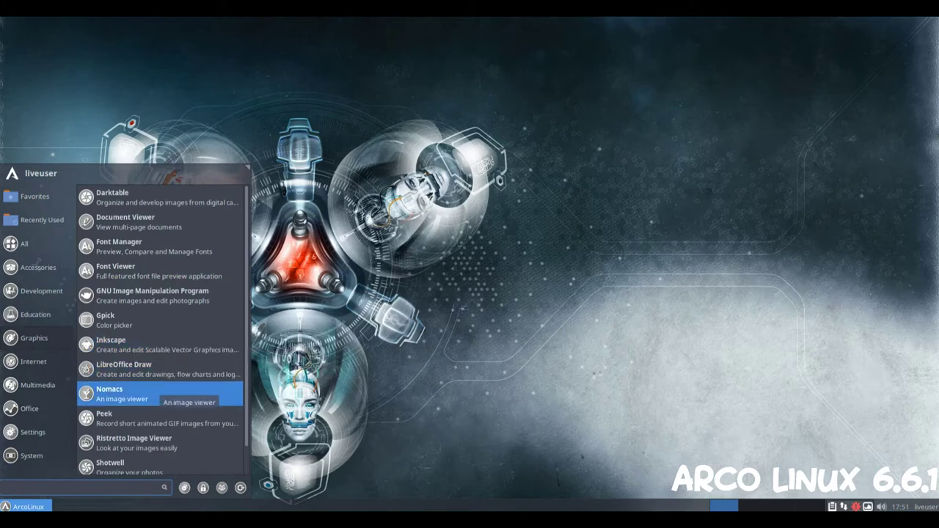
key(Down)
key(Down)
Step: Reach the last Graphics app, then show the Internet apps from Avahi to Zoom
key(Down)
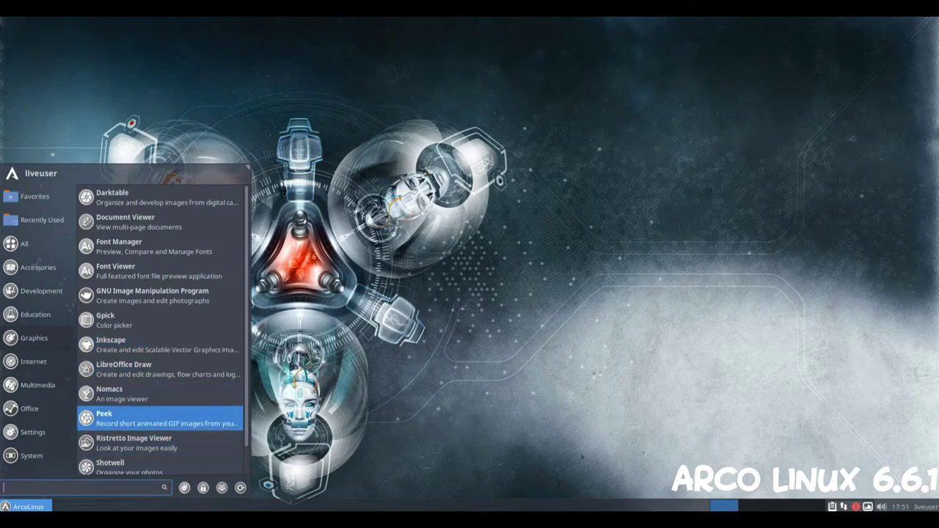
key(Down)
key(Down)
key(Up)
key(Up)
key(Left)
key(Down)
key(Right)
key(Up)
key(Up)
key(Up)
key(Up)
key(Down)
key(Down)
key(Down)
key(Down)
key(Down)
key(Down)
key(Down)
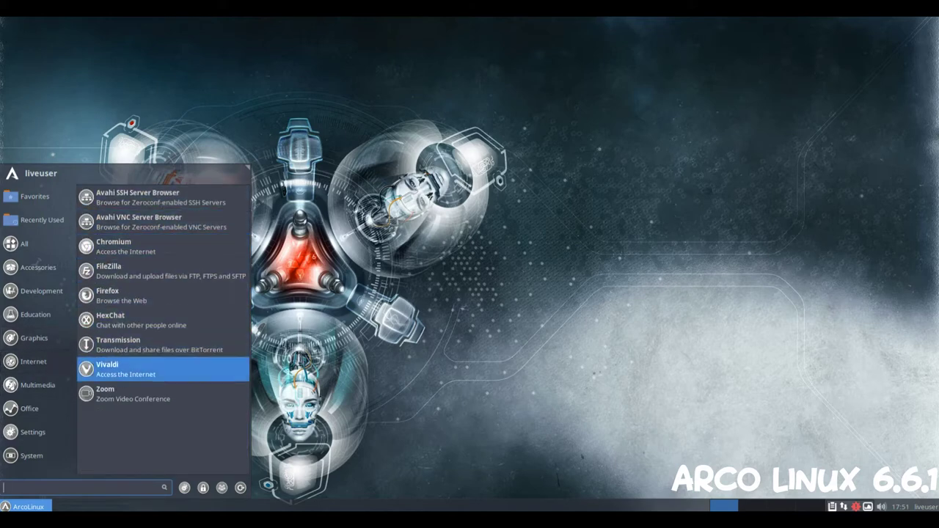
key(Down)
Step: Browse Multimedia apps from Parole Media Player through guvcview, then bring up Office apps
key(Left)
key(Down)
key(Right)
key(Down)
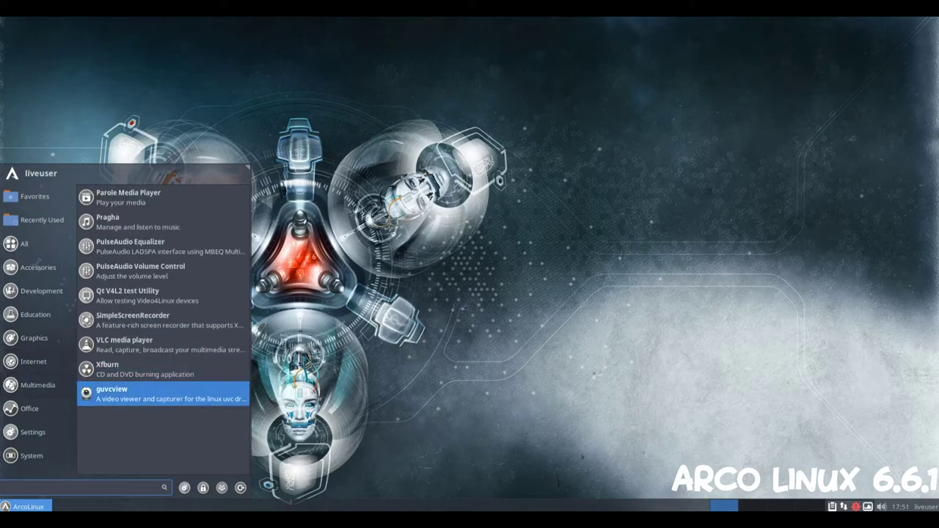
key(Up)
key(Up)
key(Up)
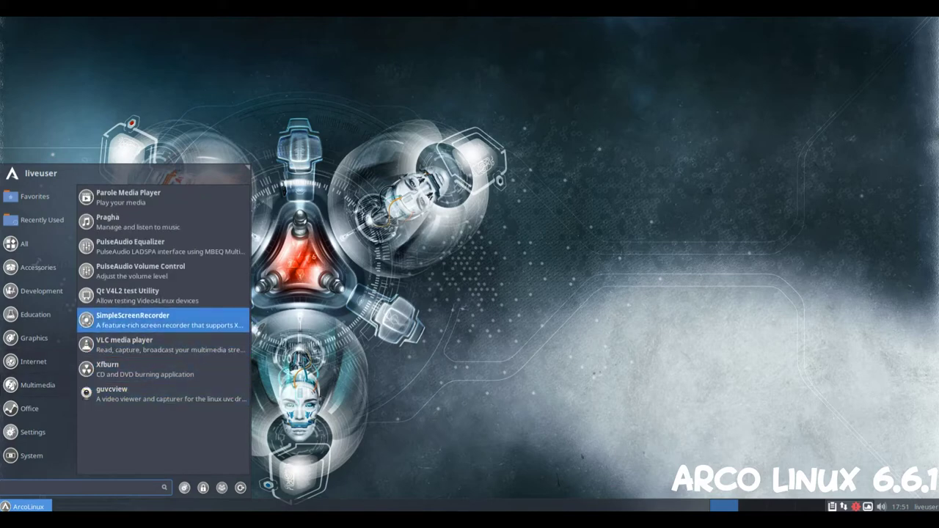
key(Up)
key(Up)
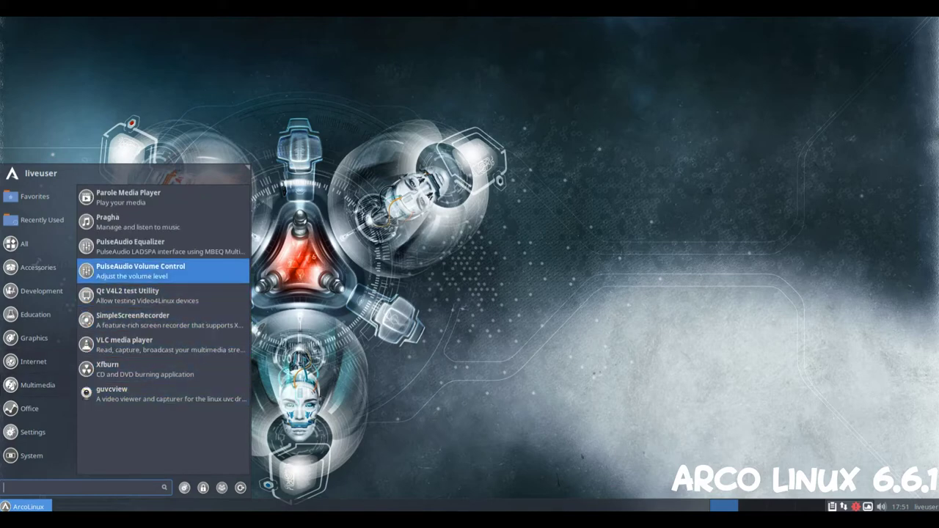
key(Up)
key(Up)
key(Up)
key(Down)
key(Down)
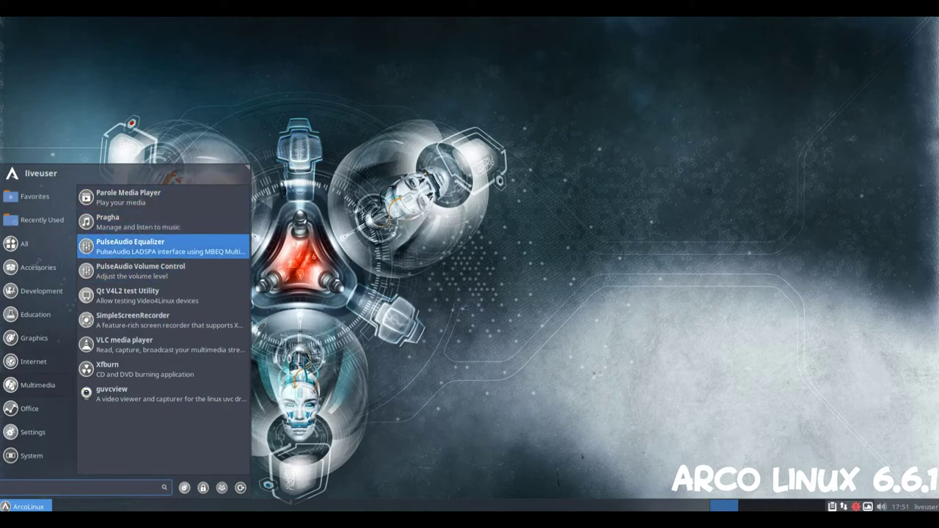
key(Down)
key(Down)
key(Down)
key(Down)
key(Down)
Step: Browse Office apps from Dictionary to Orage Globaltime, then show the Settings category
key(Left)
key(Down)
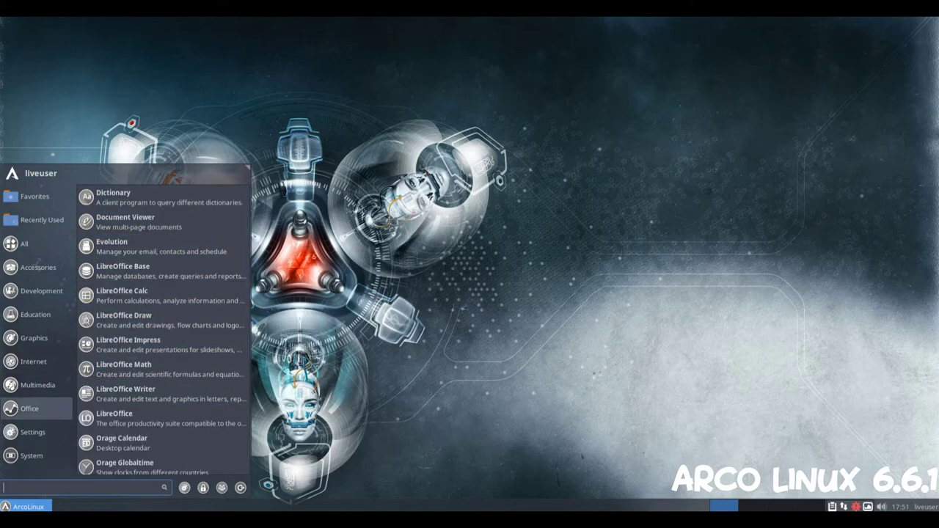
key(Right)
key(Up)
key(Up)
key(Up)
key(Up)
key(Up)
key(Up)
key(Down)
key(Down)
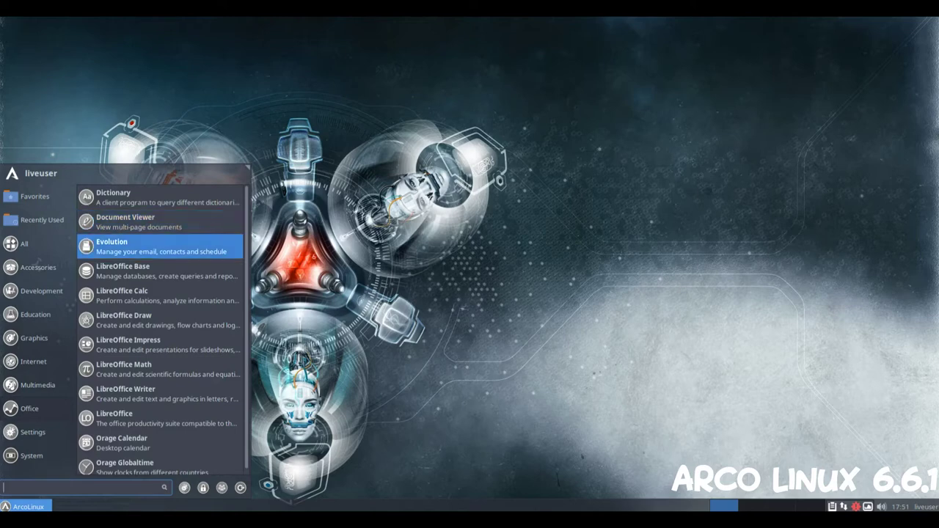
key(Down)
key(Down)
key(Down)
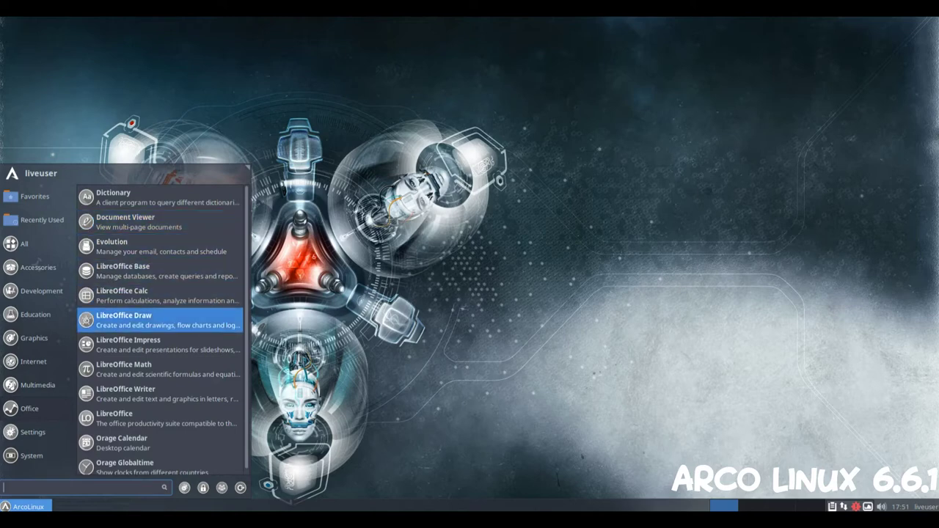
key(Down)
key(Down)
key(Down)
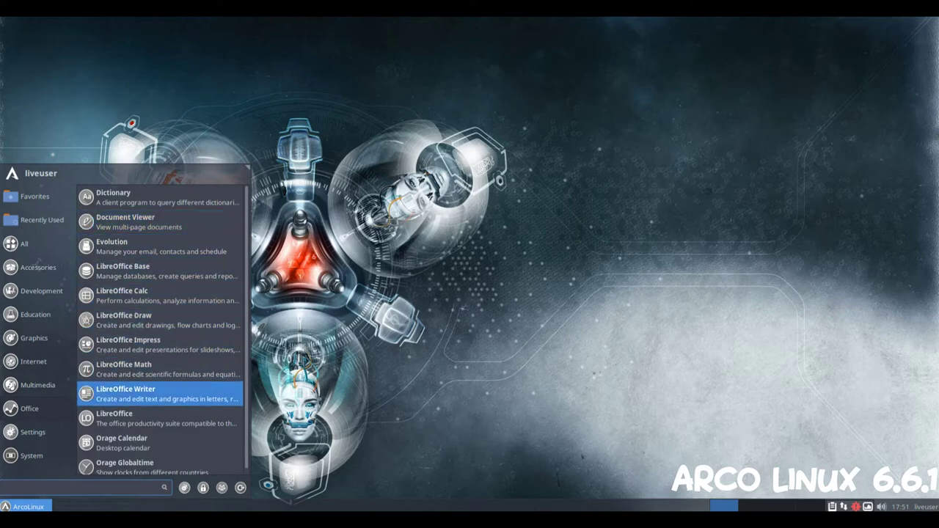
key(Down)
key(Down)
key(Down)
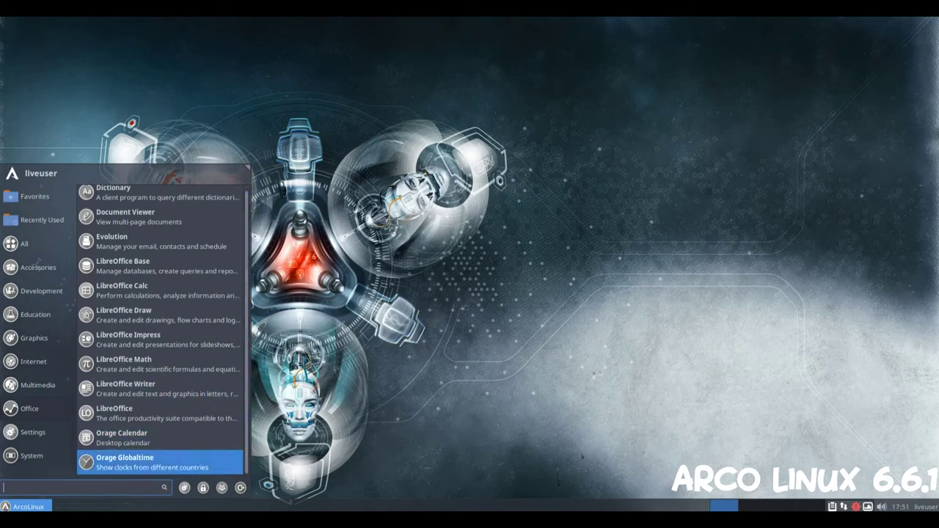
click(32, 431)
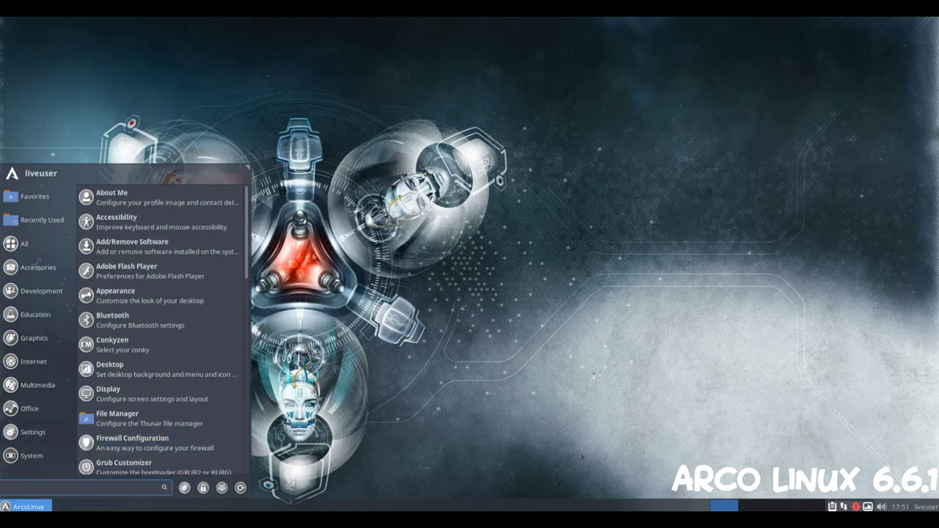
Step: Scroll the Settings tools down to Xfce Panel Switch and open Appearance
scroll(159, 329, down, 1)
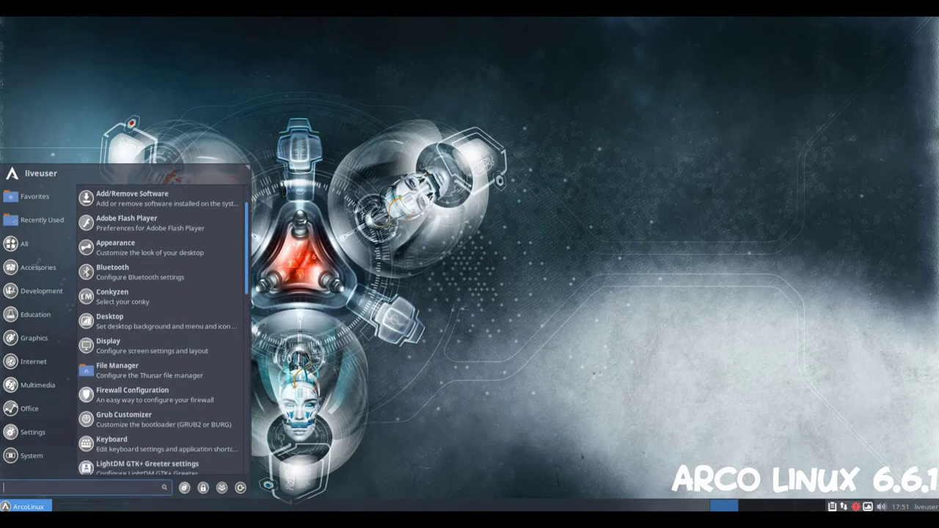
scroll(159, 330, down, 2)
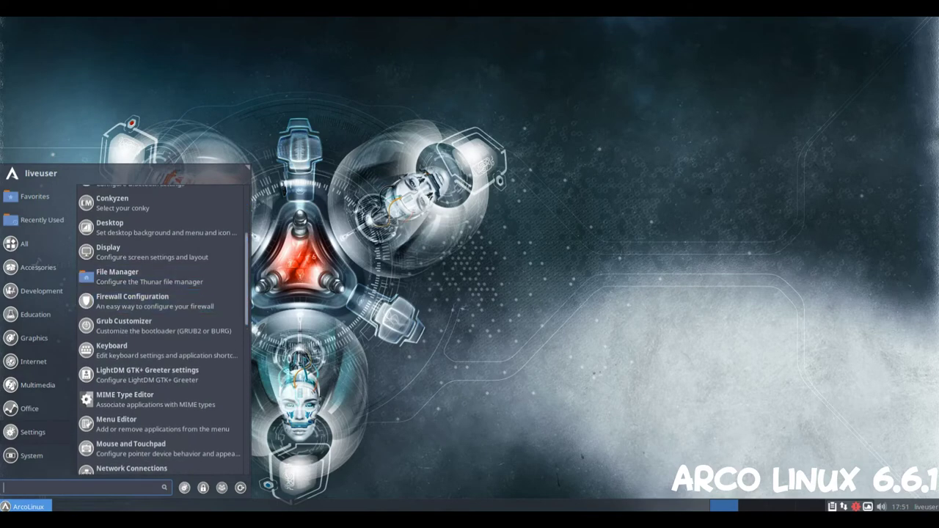
scroll(159, 330, down, 3)
scroll(160, 329, down, 3)
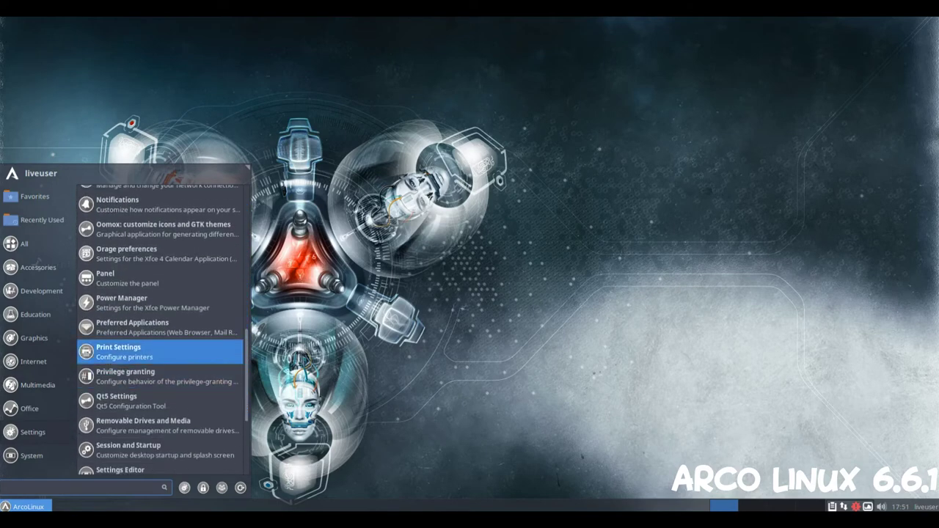
scroll(159, 242, up, 3)
scroll(159, 242, down, 2)
scroll(159, 268, down, 3)
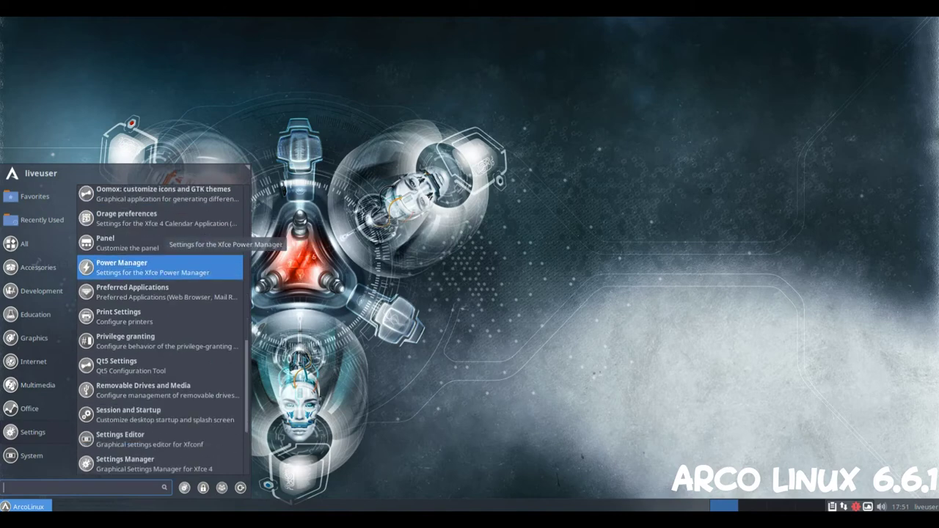
scroll(159, 331, down, 2)
scroll(160, 332, down, 1)
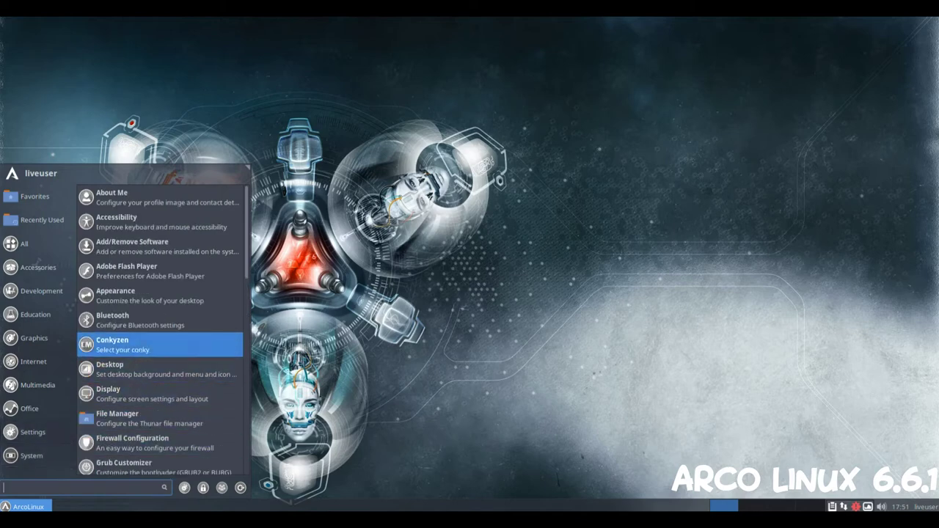
click(121, 296)
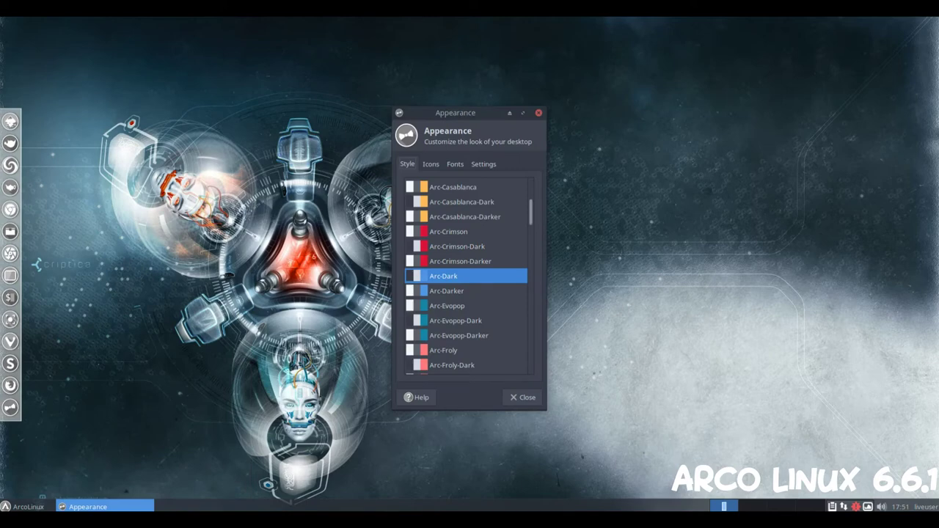
Step: Scroll the Style themes from Adapta to Xfce-winter, then show the icon themes
scroll(466, 275, up, 5)
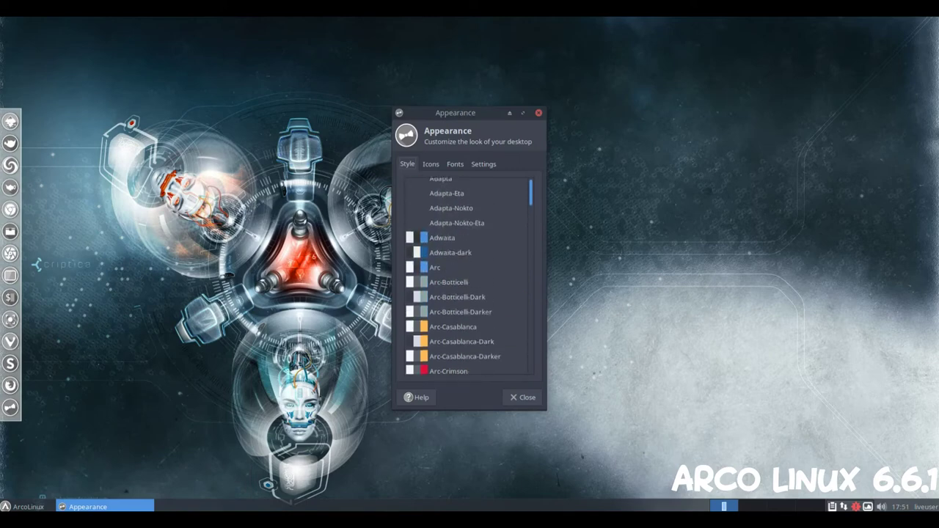
scroll(465, 275, down, 3)
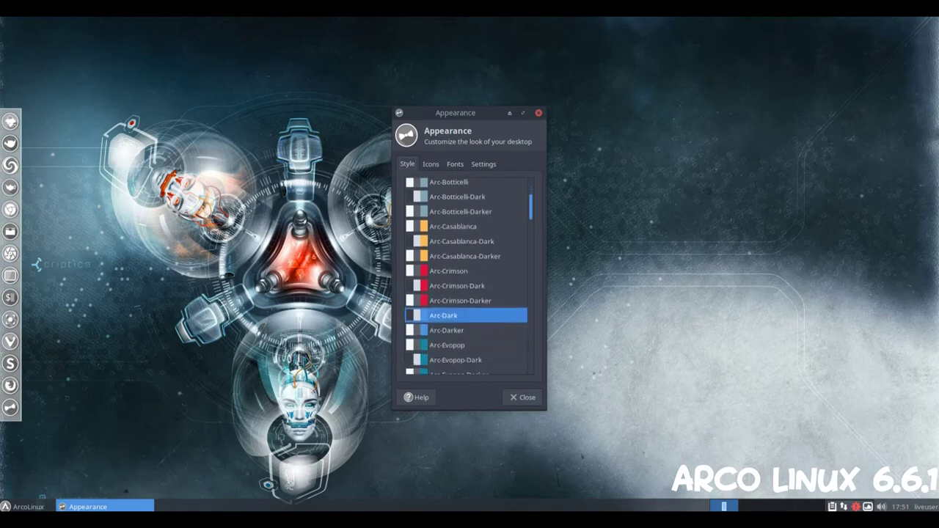
scroll(465, 275, down, 3)
scroll(466, 275, down, 3)
scroll(466, 275, down, 3)
scroll(466, 275, down, 3)
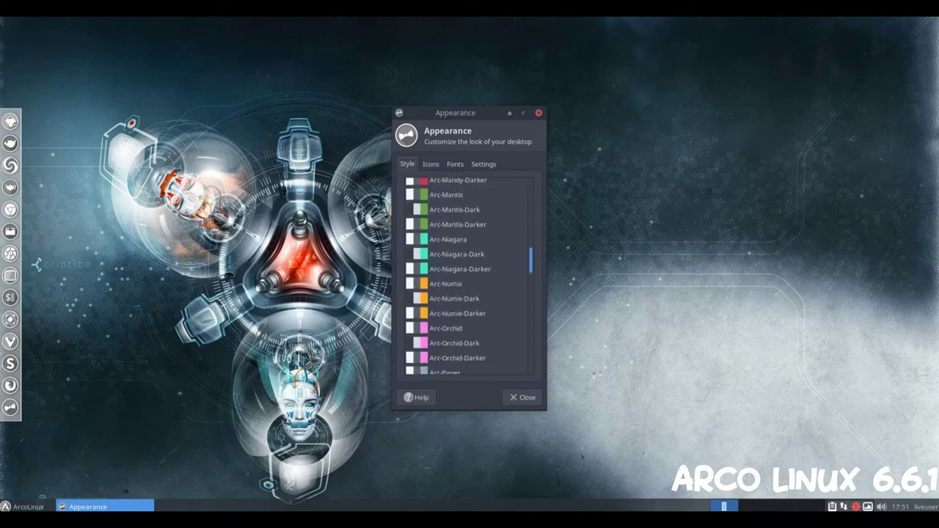
scroll(465, 275, down, 3)
scroll(466, 275, down, 3)
scroll(465, 275, down, 5)
scroll(465, 275, down, 5)
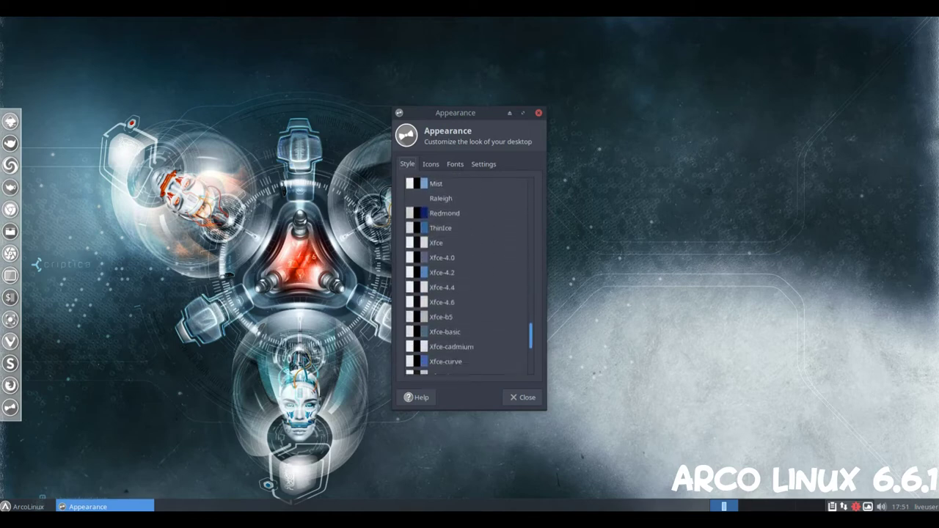
scroll(466, 275, down, 5)
scroll(466, 275, down, 5)
scroll(466, 275, down, 3)
scroll(466, 275, down, 2)
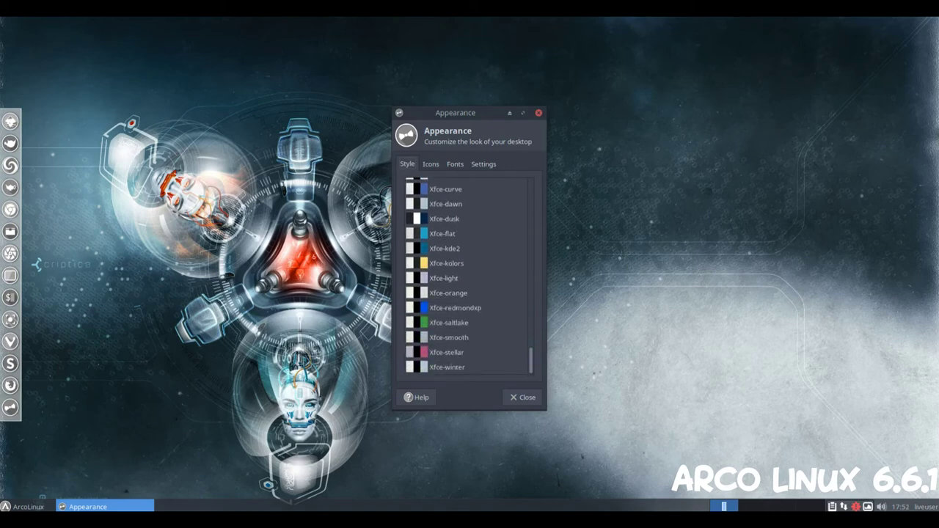
click(431, 163)
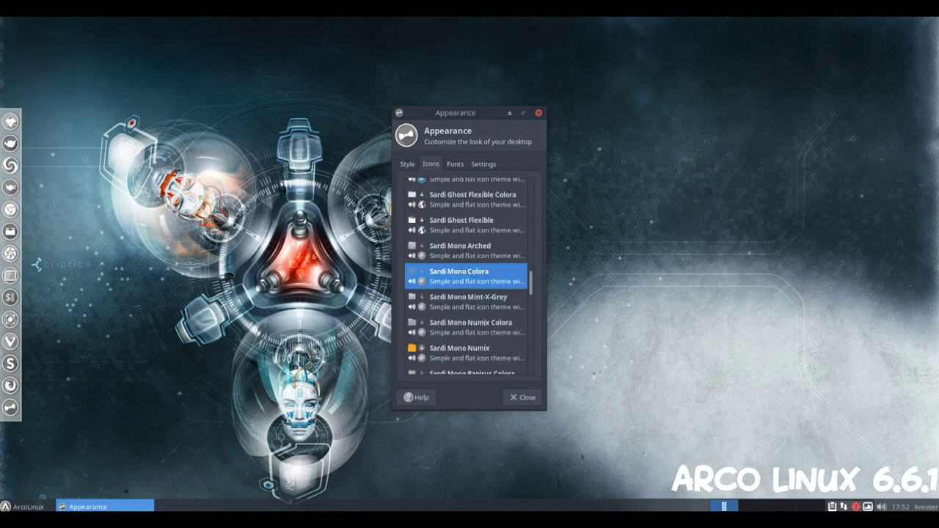
Step: Browse the icon themes and select Sardi Mono Colora
scroll(466, 275, up, 1)
scroll(465, 275, up, 5)
scroll(466, 275, up, 5)
scroll(465, 275, up, 2)
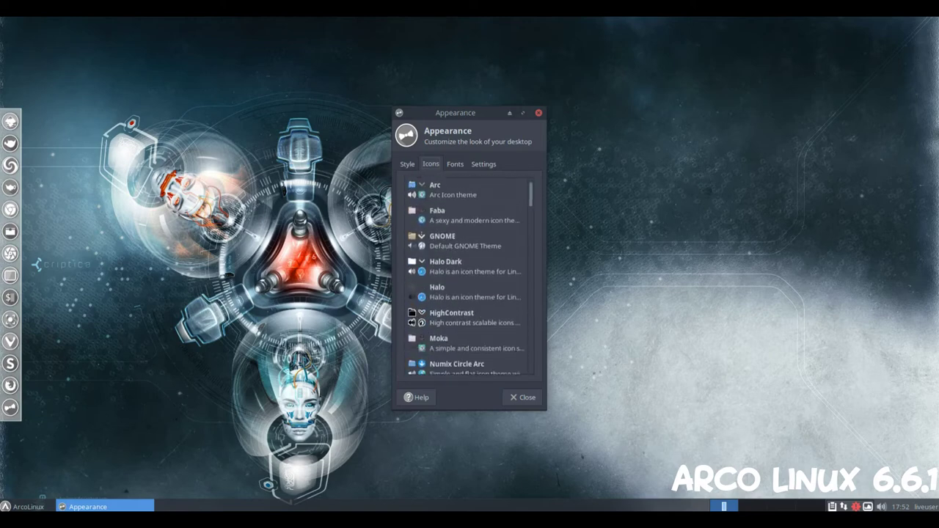
scroll(465, 275, down, 3)
scroll(465, 275, down, 1)
scroll(466, 275, down, 1)
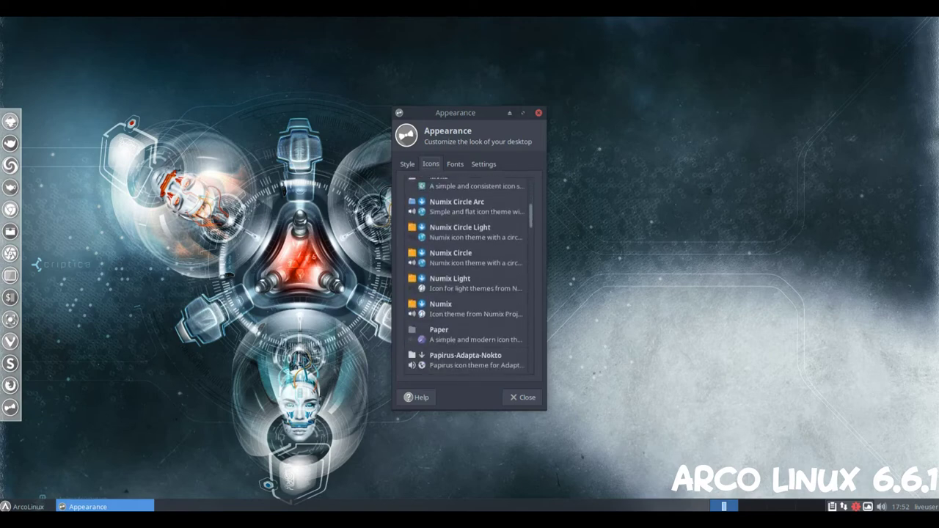
scroll(466, 275, down, 1)
scroll(466, 275, down, 2)
scroll(466, 275, down, 2)
scroll(466, 275, down, 2)
scroll(466, 275, down, 1)
scroll(466, 275, down, 2)
scroll(465, 275, down, 1)
scroll(465, 275, down, 3)
click(465, 361)
Step: Apply the Surfn Arc icon theme
scroll(466, 275, down, 3)
scroll(466, 275, down, 1)
scroll(466, 275, down, 3)
scroll(465, 275, down, 3)
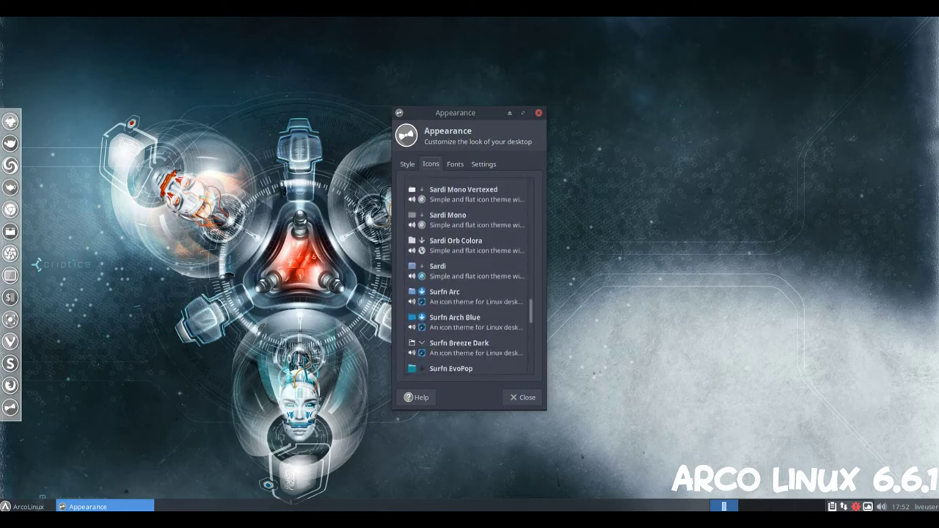
scroll(466, 275, down, 1)
click(466, 269)
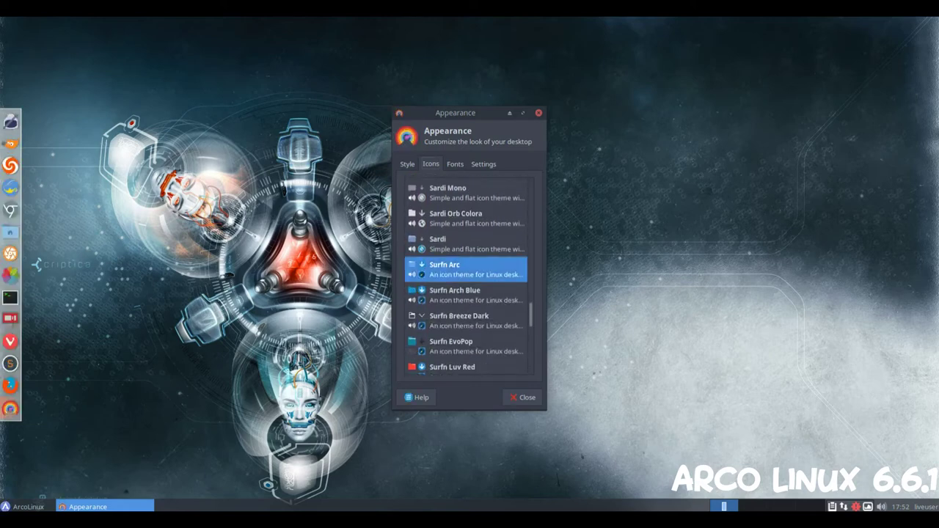
Step: Scroll the icon list down to ePapirus and close Appearance settings
scroll(466, 279, down, 1)
scroll(466, 279, down, 1)
scroll(465, 279, down, 2)
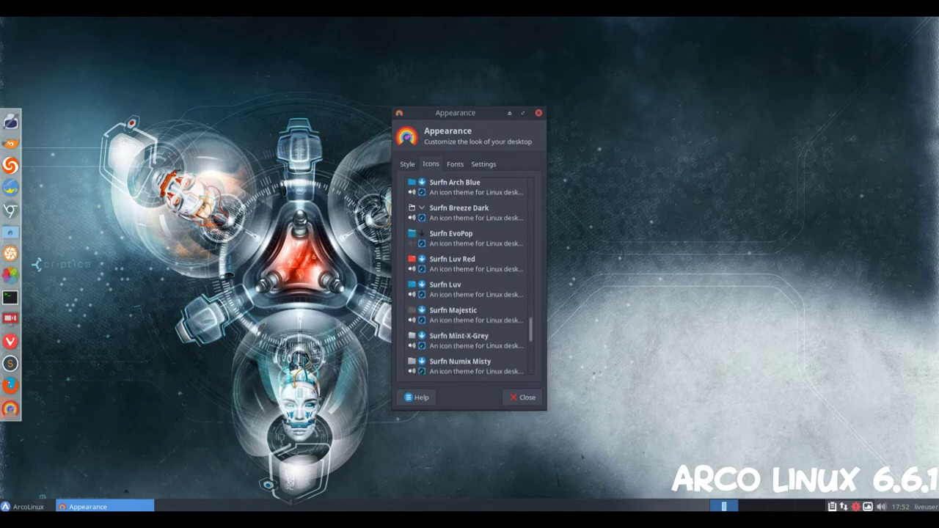
scroll(465, 279, down, 2)
scroll(466, 279, down, 2)
scroll(466, 279, down, 3)
scroll(465, 278, down, 2)
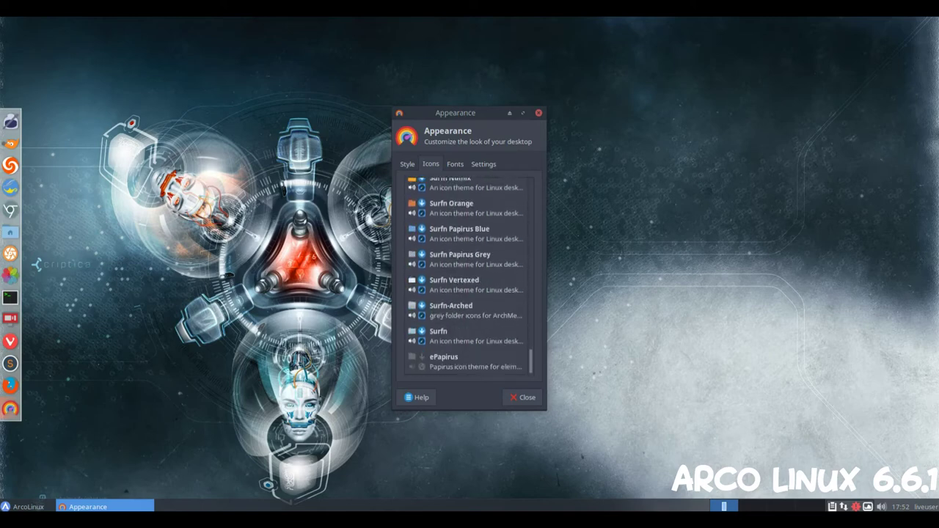
key(Escape)
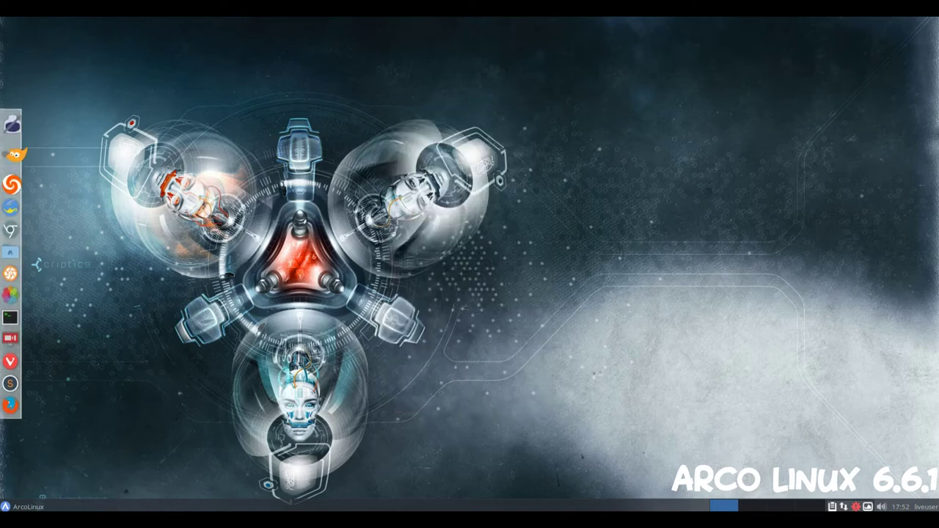
Step: Change the desktop wallpaper to the red sports car picture
click(11, 129)
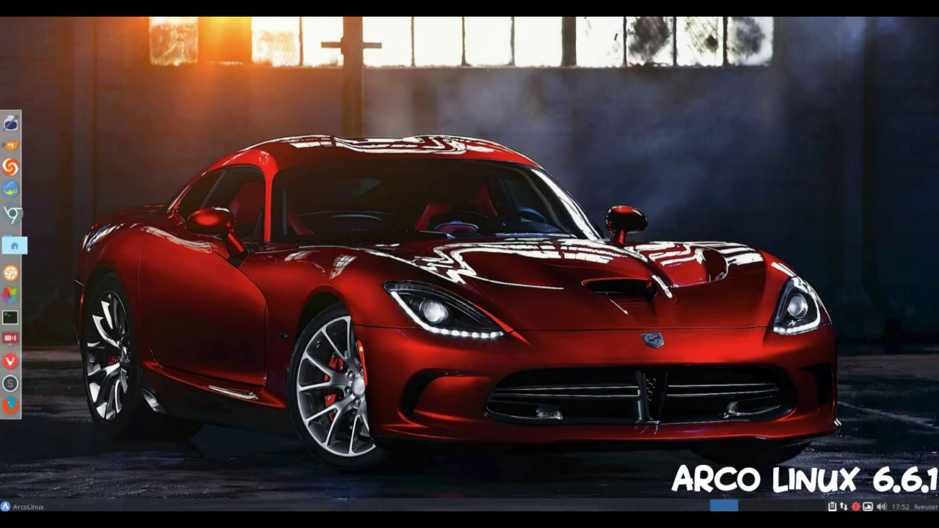
right_click(389, 129)
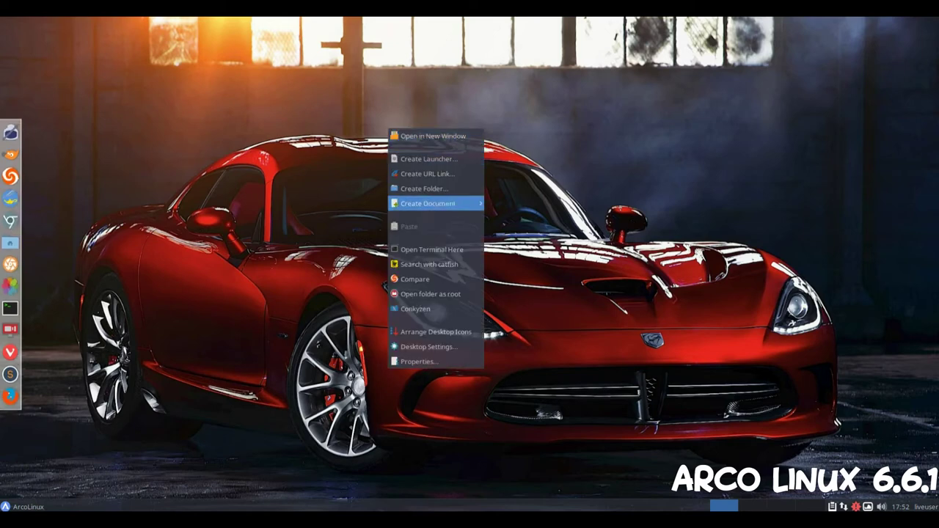
click(426, 346)
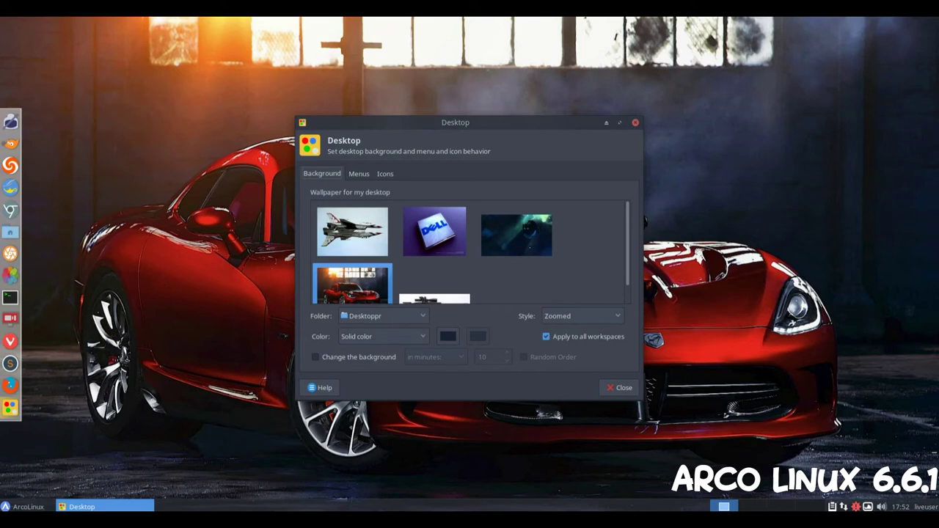
Step: Enlarge and reposition the Desktop settings window, browse its tabs, then close it
drag(643, 399, 877, 449)
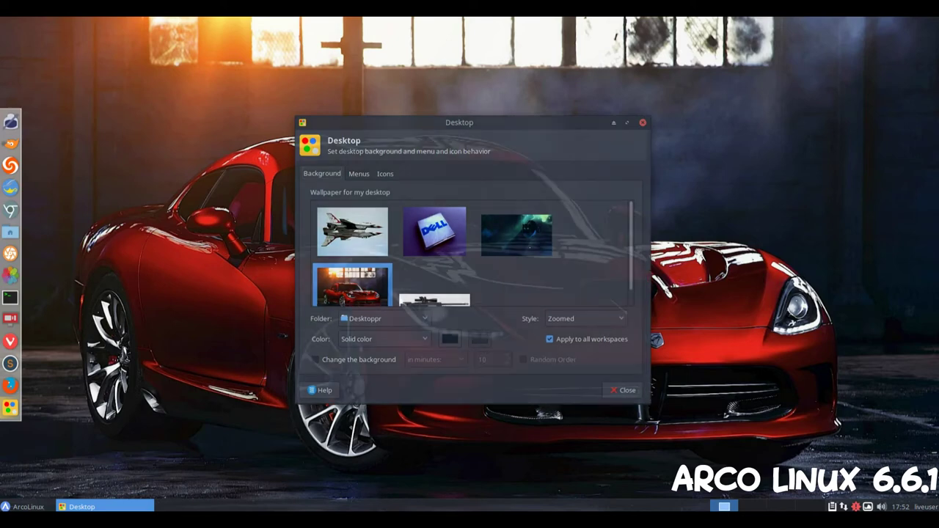
drag(572, 122, 484, 110)
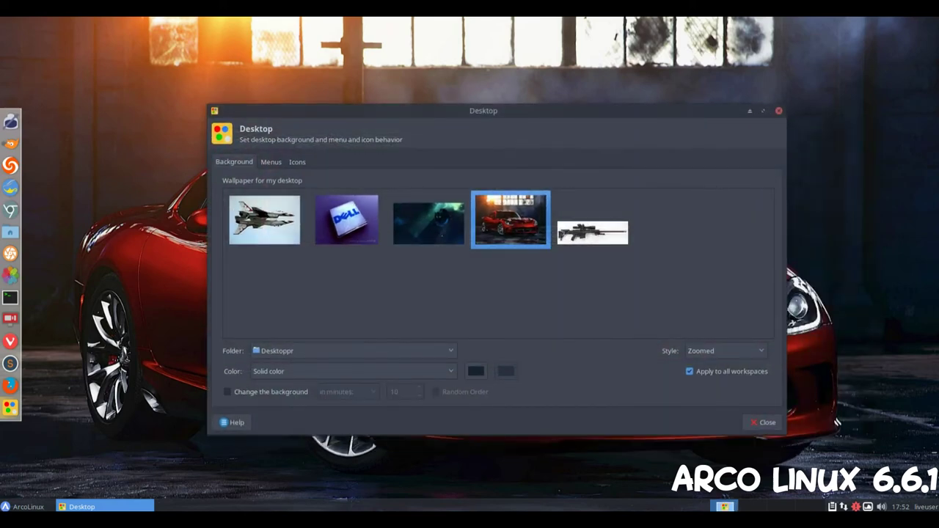
key(ctrl+Page_Down)
key(ctrl+Page_Down)
key(ctrl+Page_Down)
key(Tab)
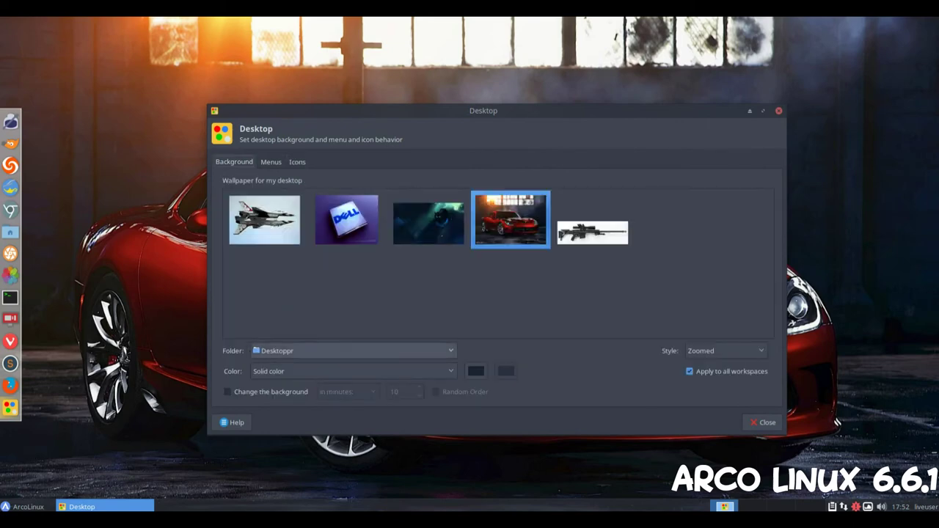
key(Tab)
key(Tab)
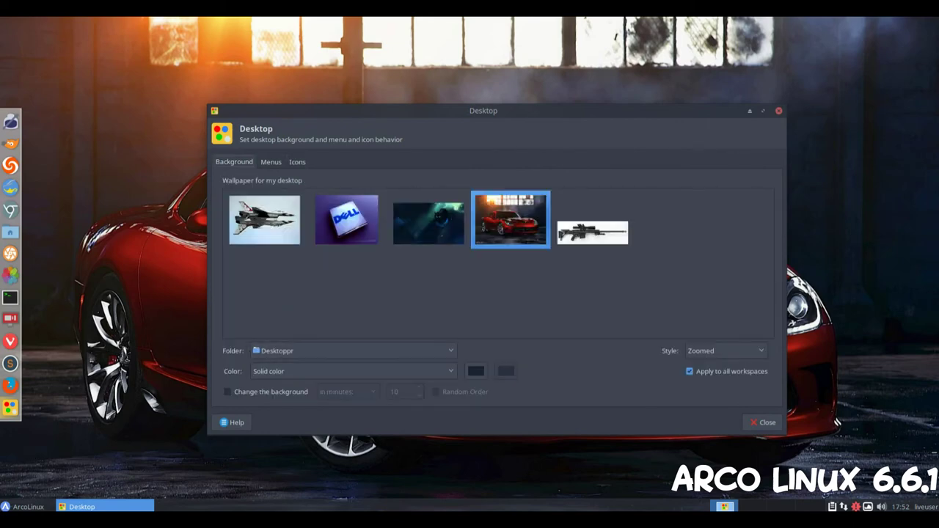
key(Escape)
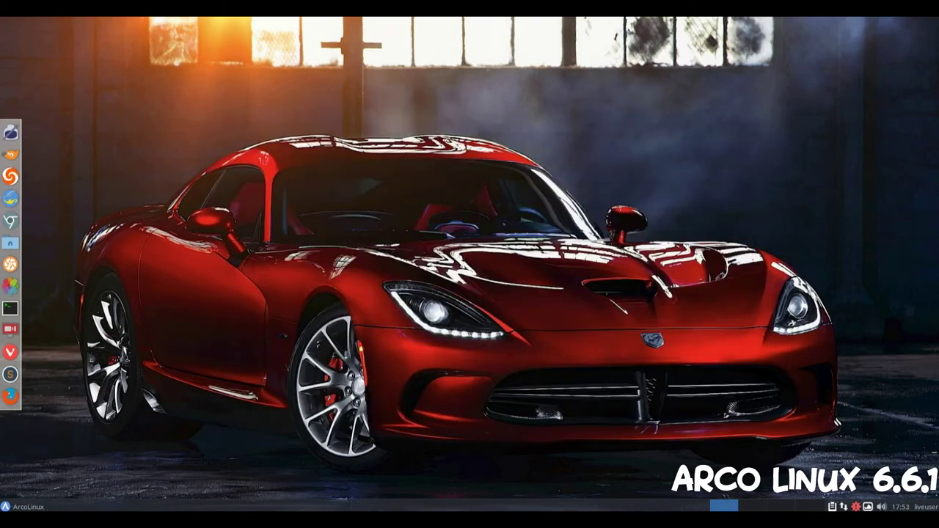
Step: Look through the desktop context menu, then launch a termite terminal with Super+Return
right_click(271, 135)
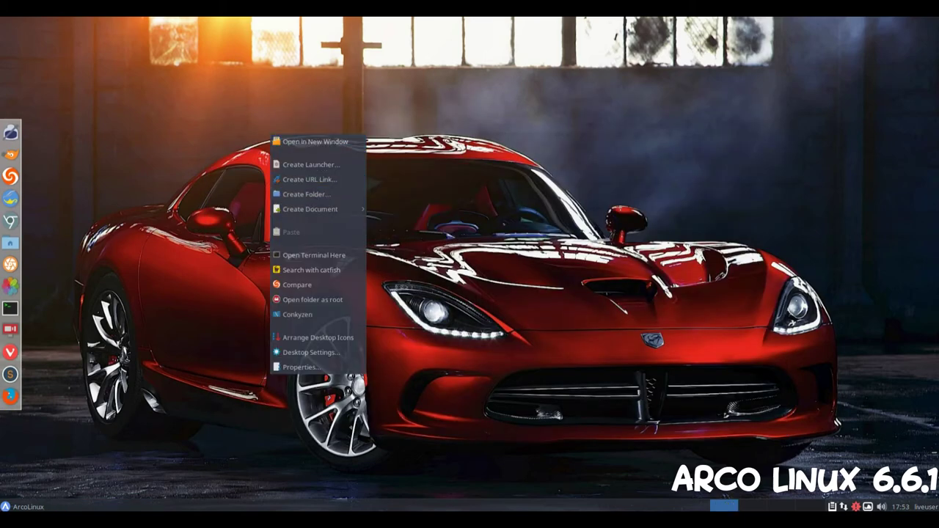
key(Down)
key(Down)
key(Down)
key(Down)
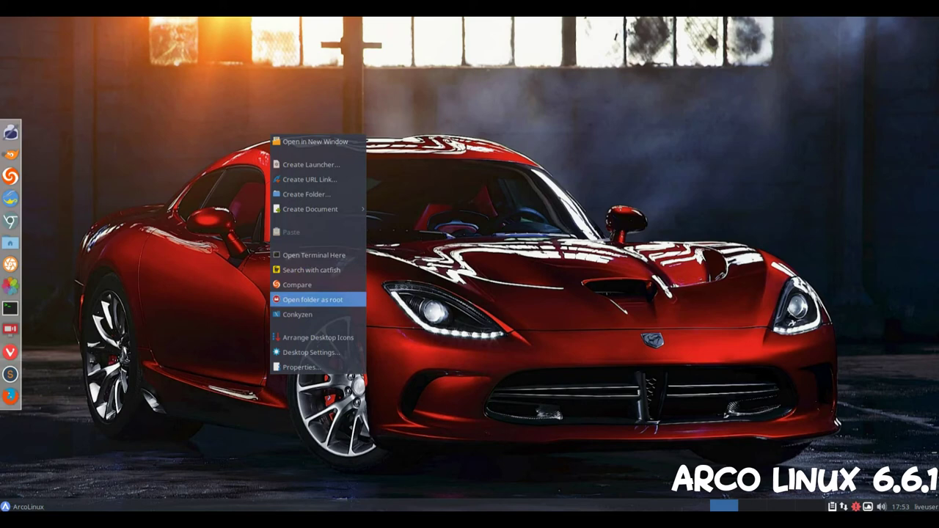
key(Down)
key(Down)
key(Down)
key(Down)
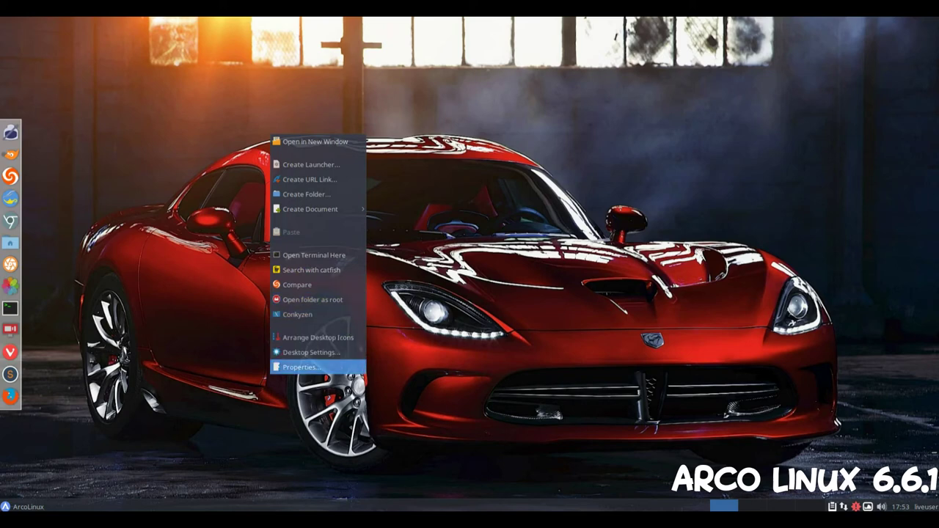
key(Up)
key(Up)
key(Up)
key(Up)
key(Up)
key(Up)
key(Escape)
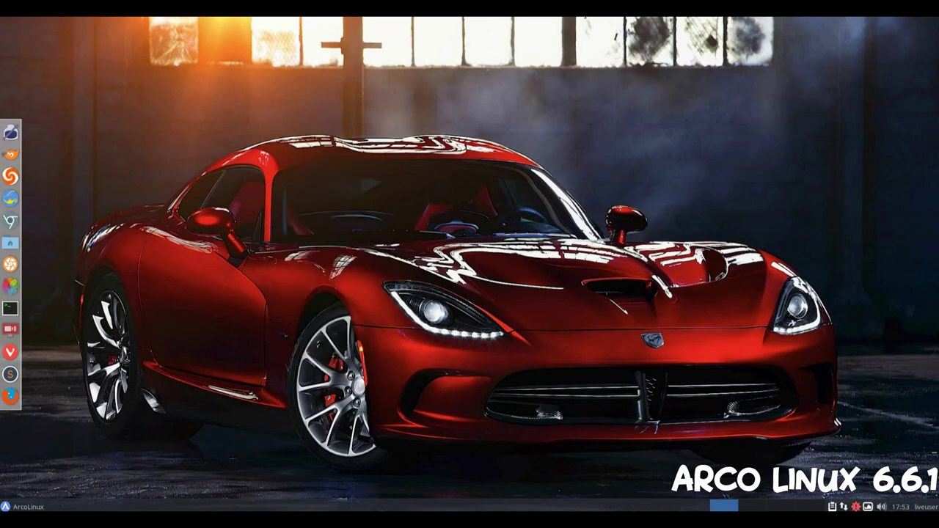
key(super+Return)
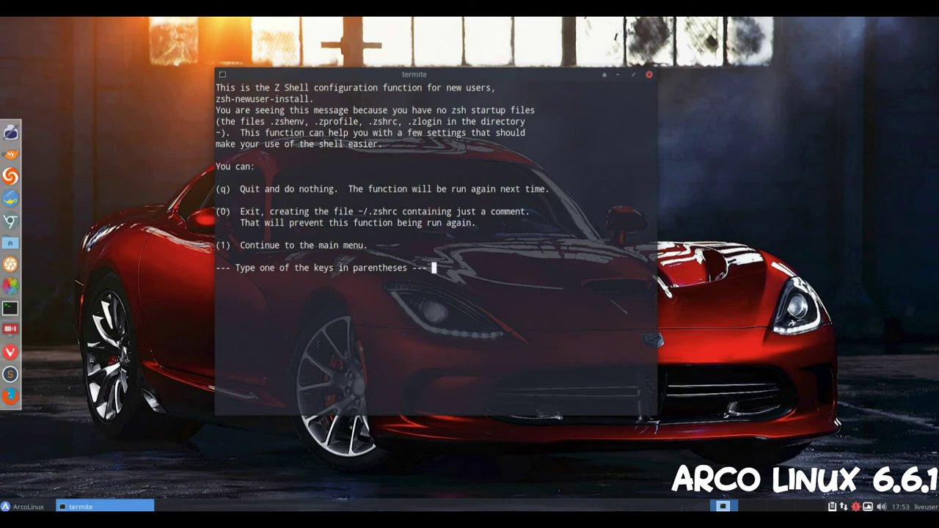
Step: Skip the zsh first-run setup and run uname -a to show full kernel information
key(q)
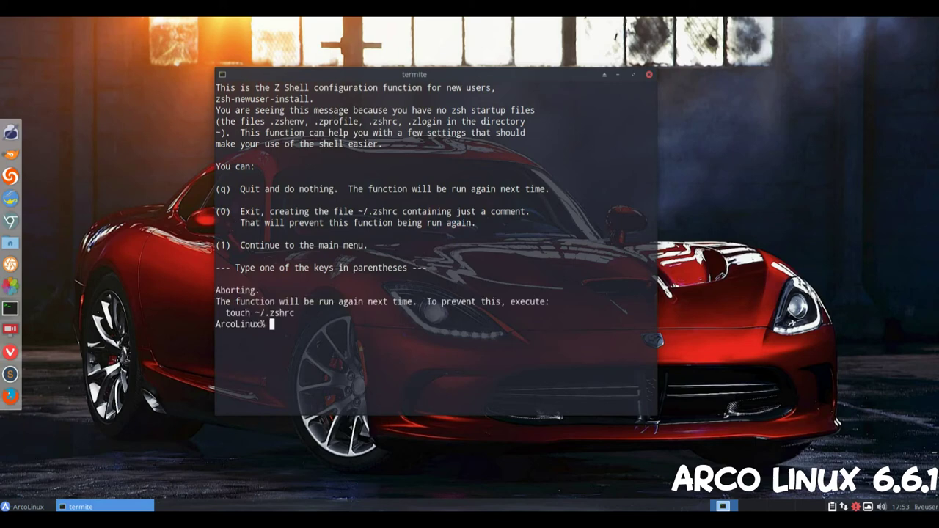
text(uname -a)
key(Return)
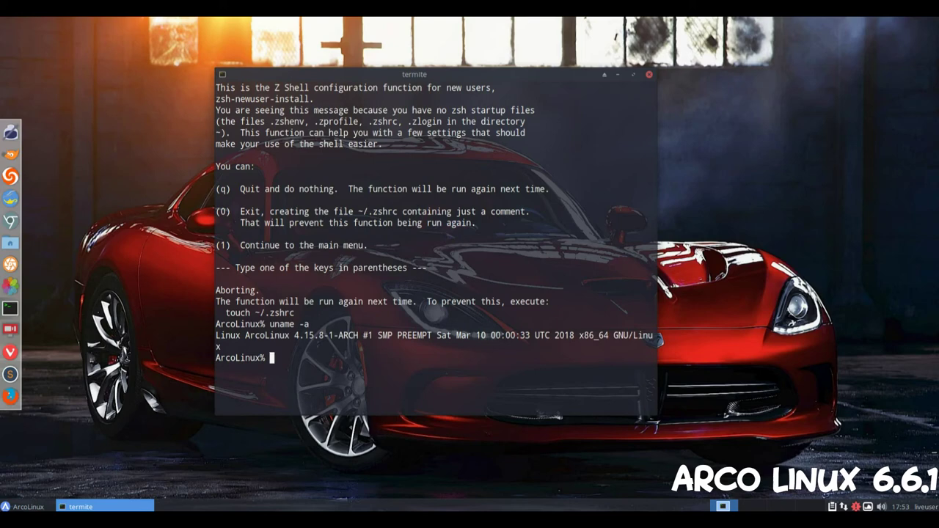
mouse_move(215, 335)
mouse_down()
mouse_move(629, 335)
mouse_move(220, 346)
mouse_move(652, 358)
mouse_up()
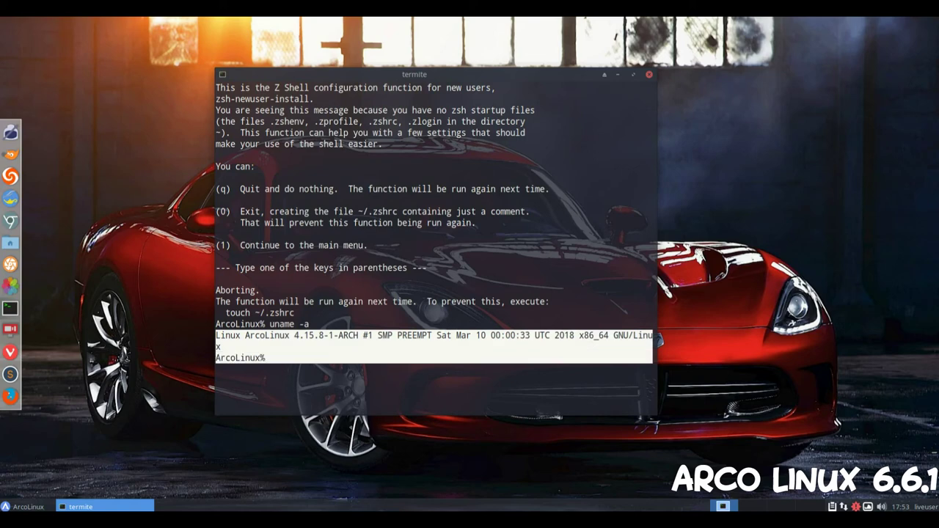
click(652, 358)
Step: Run uname -r to confirm kernel 4.15.8-1-ARCH, then close the terminal
text(un)
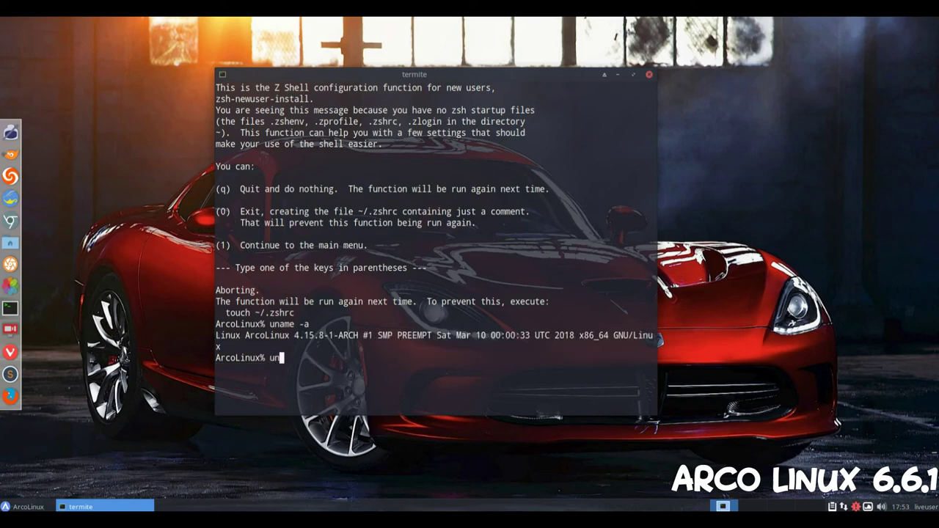
text(ame -r)
key(Return)
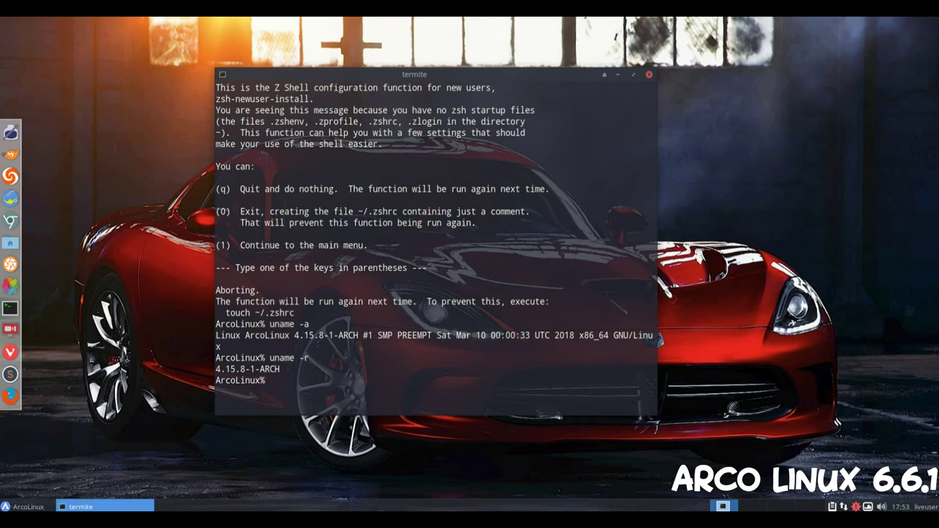
mouse_move(240, 369)
mouse_down()
mouse_move(652, 369)
mouse_move(215, 369)
mouse_up()
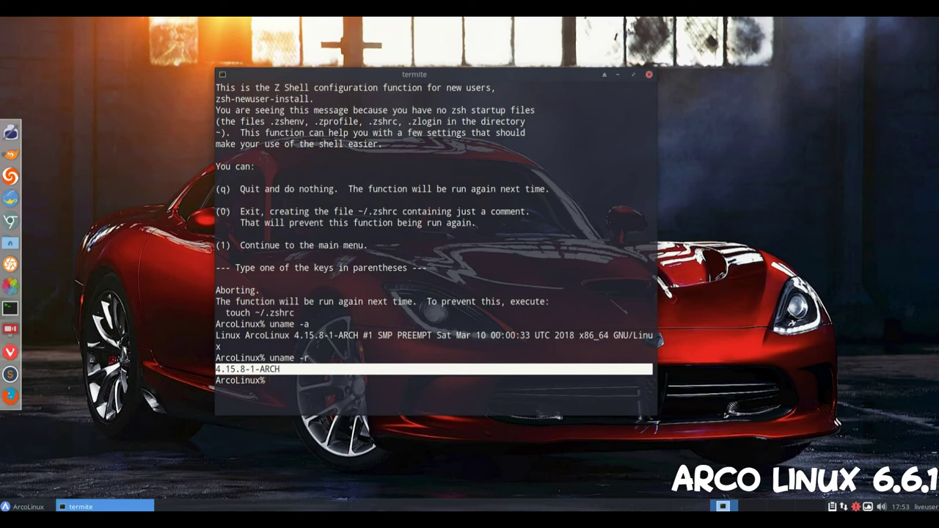
click(648, 74)
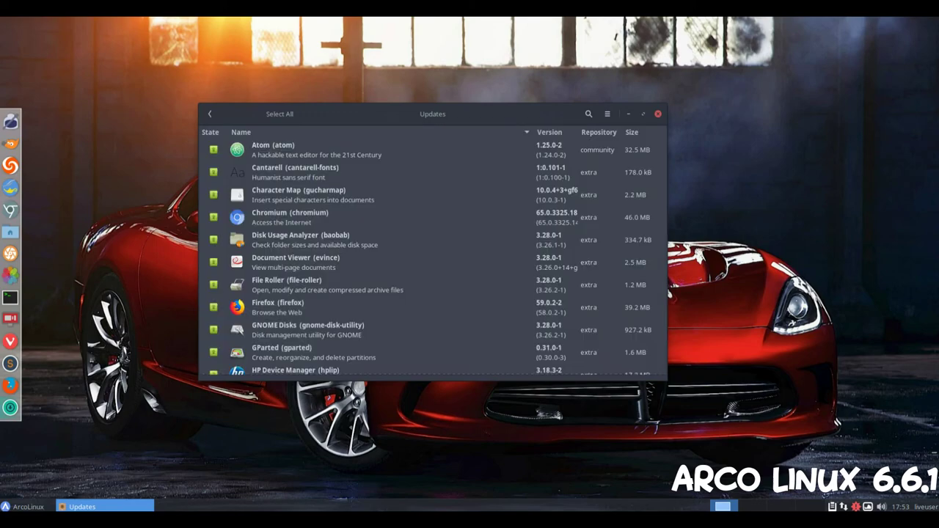
scroll(432, 242, down, 5)
scroll(433, 242, down, 5)
scroll(433, 242, down, 3)
scroll(432, 242, down, 5)
scroll(433, 242, down, 5)
scroll(433, 242, down, 5)
scroll(433, 242, down, 5)
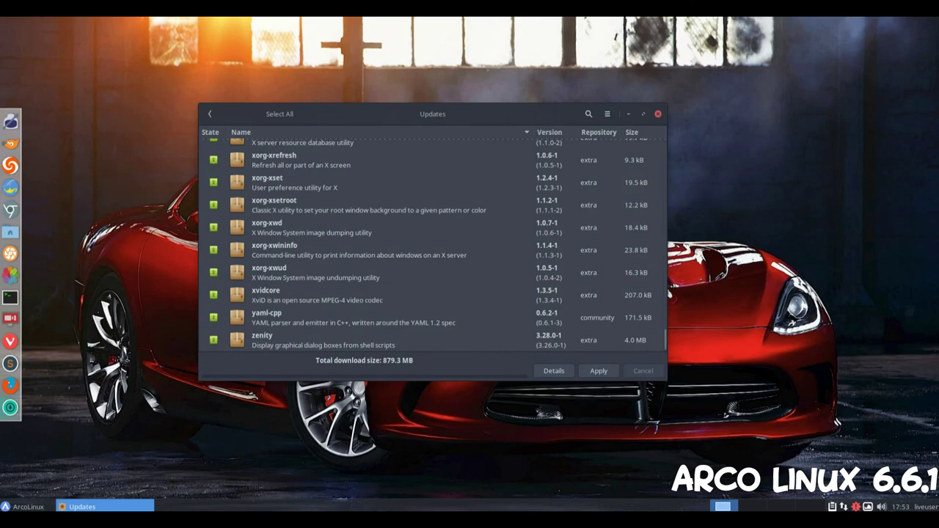
scroll(433, 242, up, 2)
scroll(433, 242, up, 3)
scroll(432, 242, up, 3)
scroll(433, 242, up, 3)
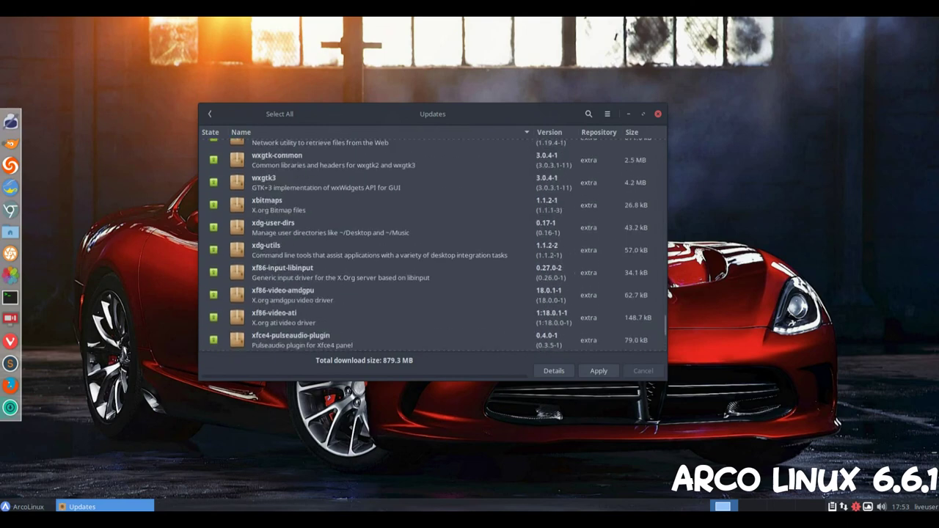
key(alt+F4)
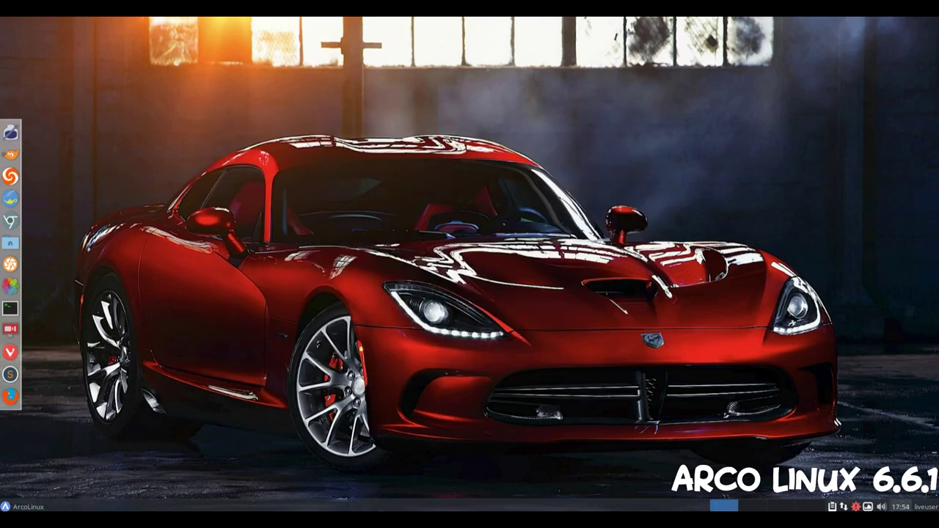
click(867, 506)
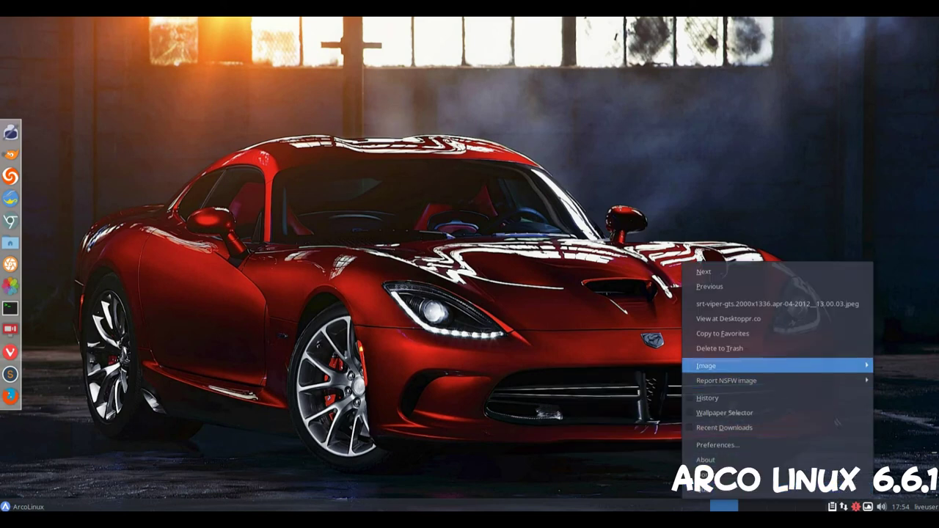
click(723, 333)
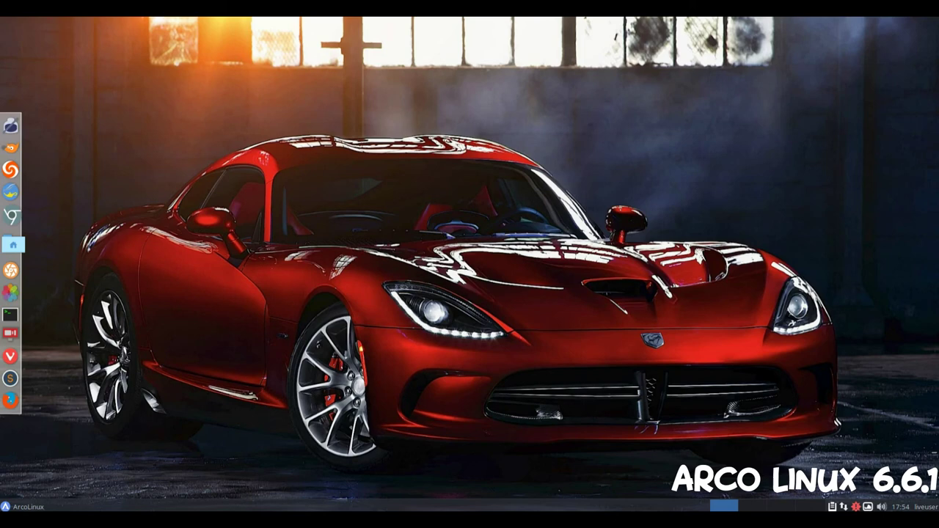